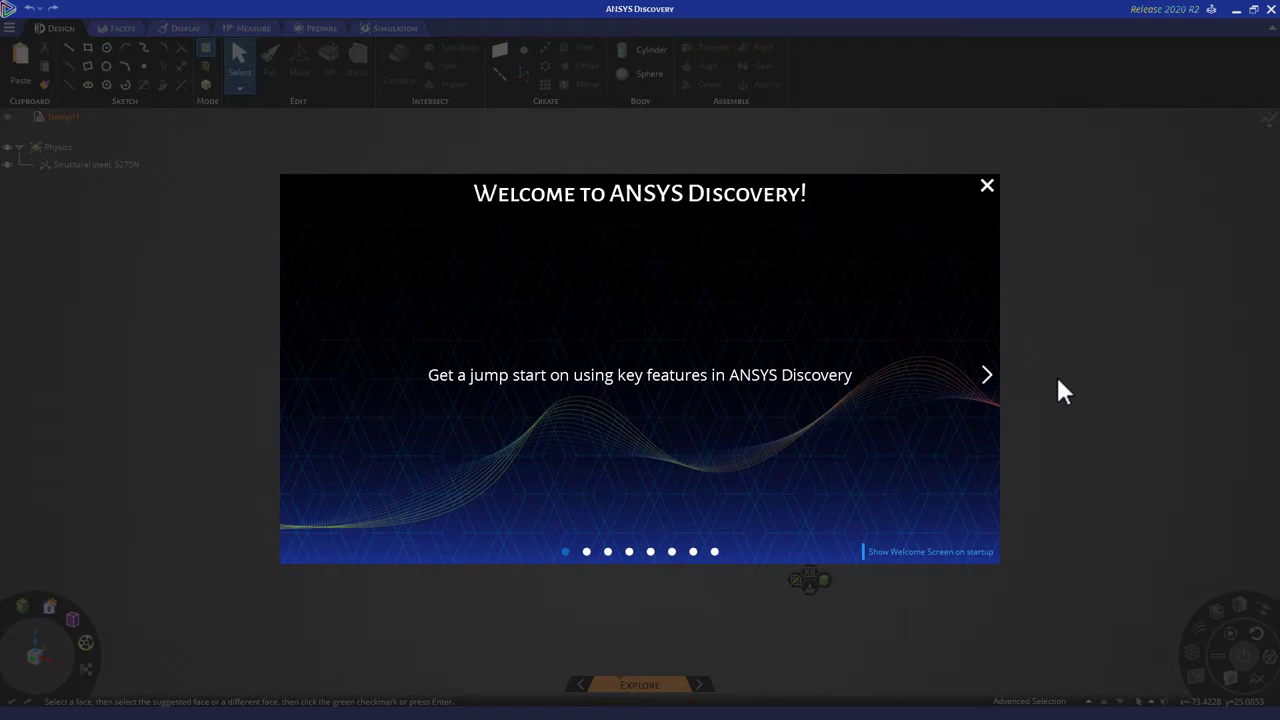
Page through the welcome tour to Next Steps and open the Home Page of recent files.
left_click(985, 372)
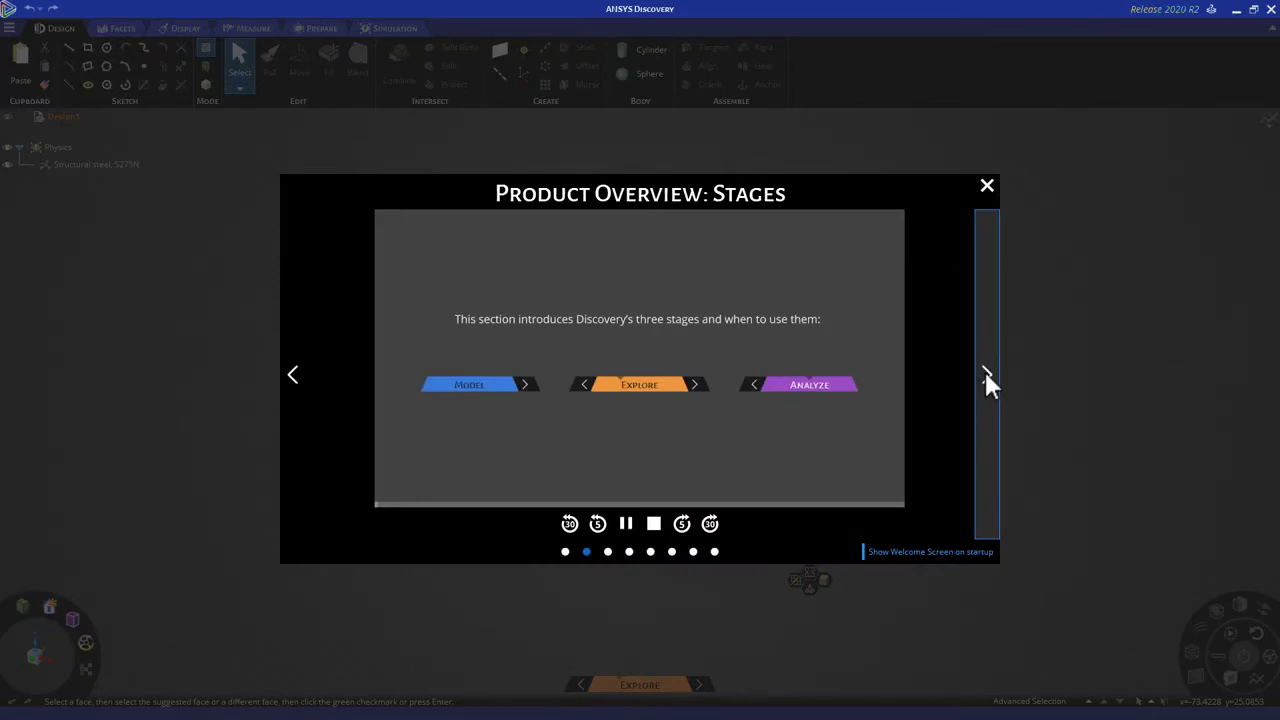
left_click(985, 375)
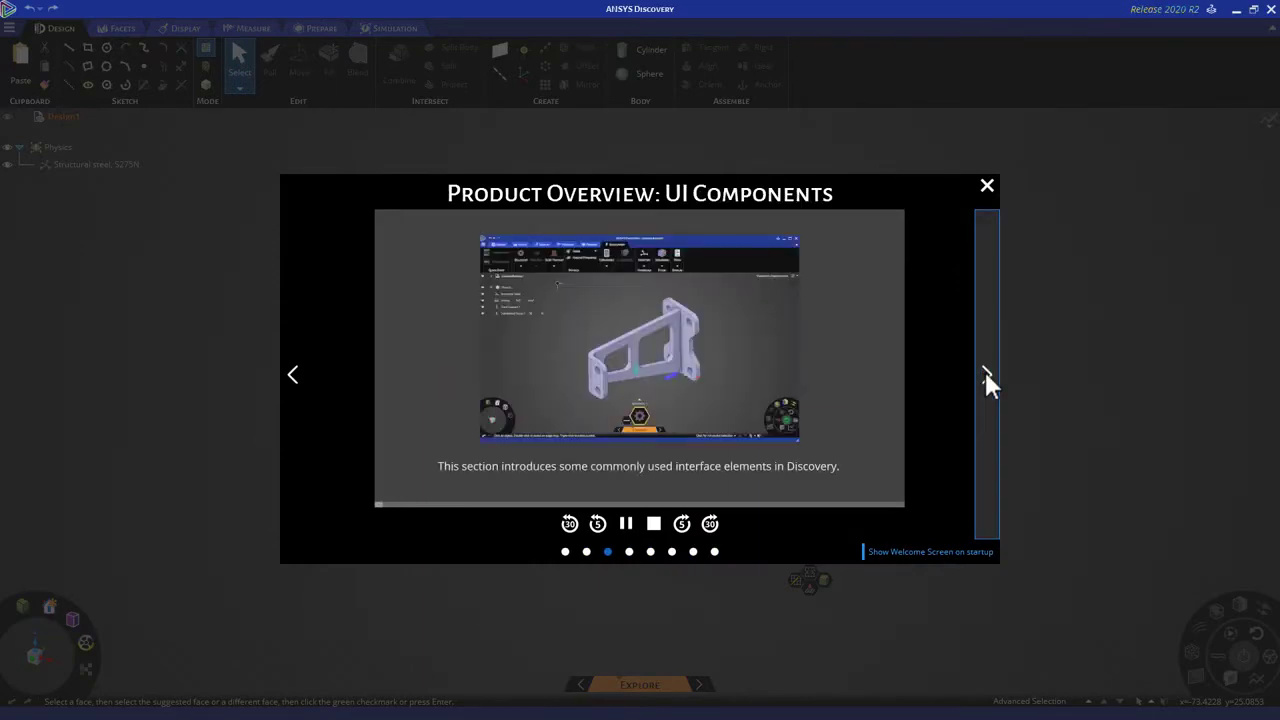
left_click(985, 375)
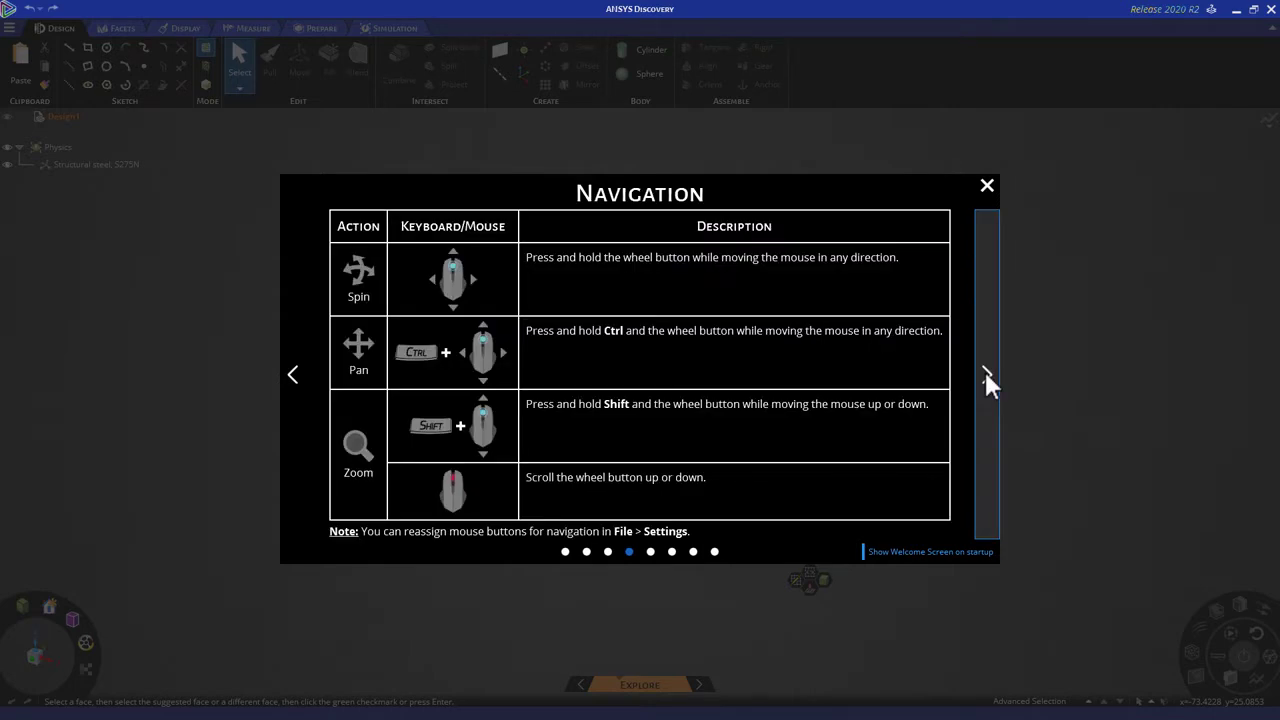
left_click(985, 375)
left_click(985, 375)
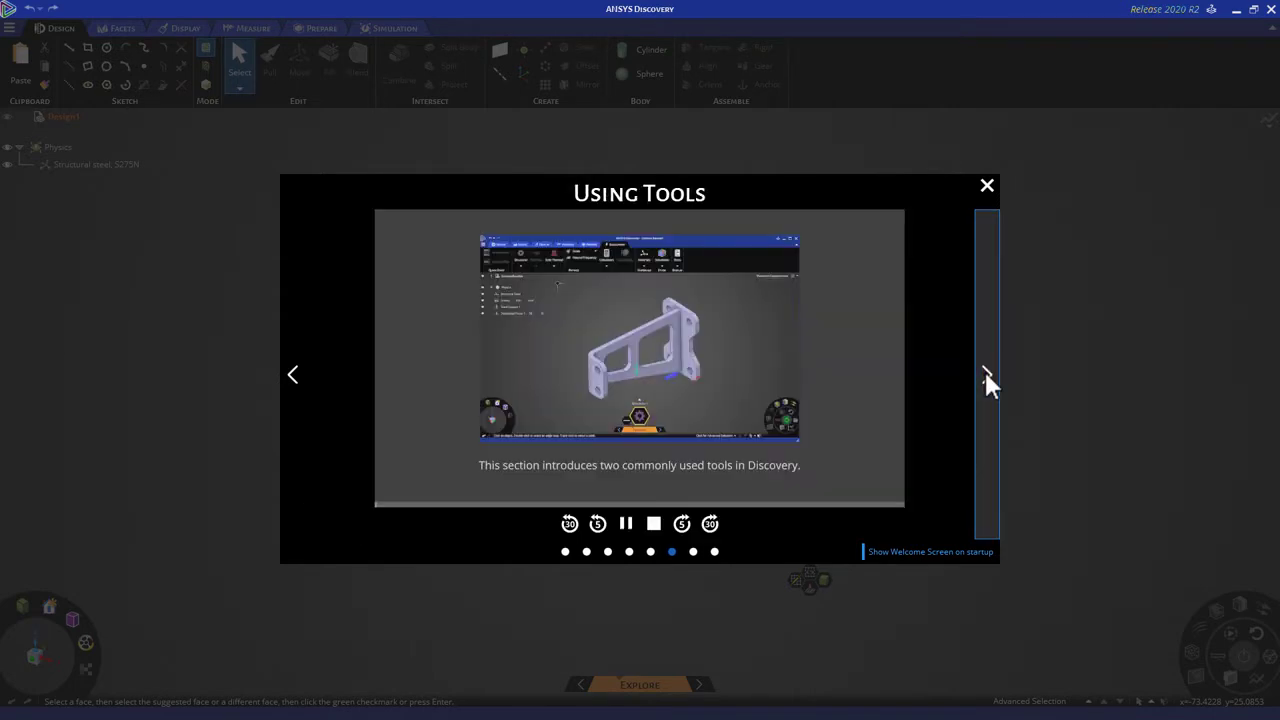
left_click(985, 375)
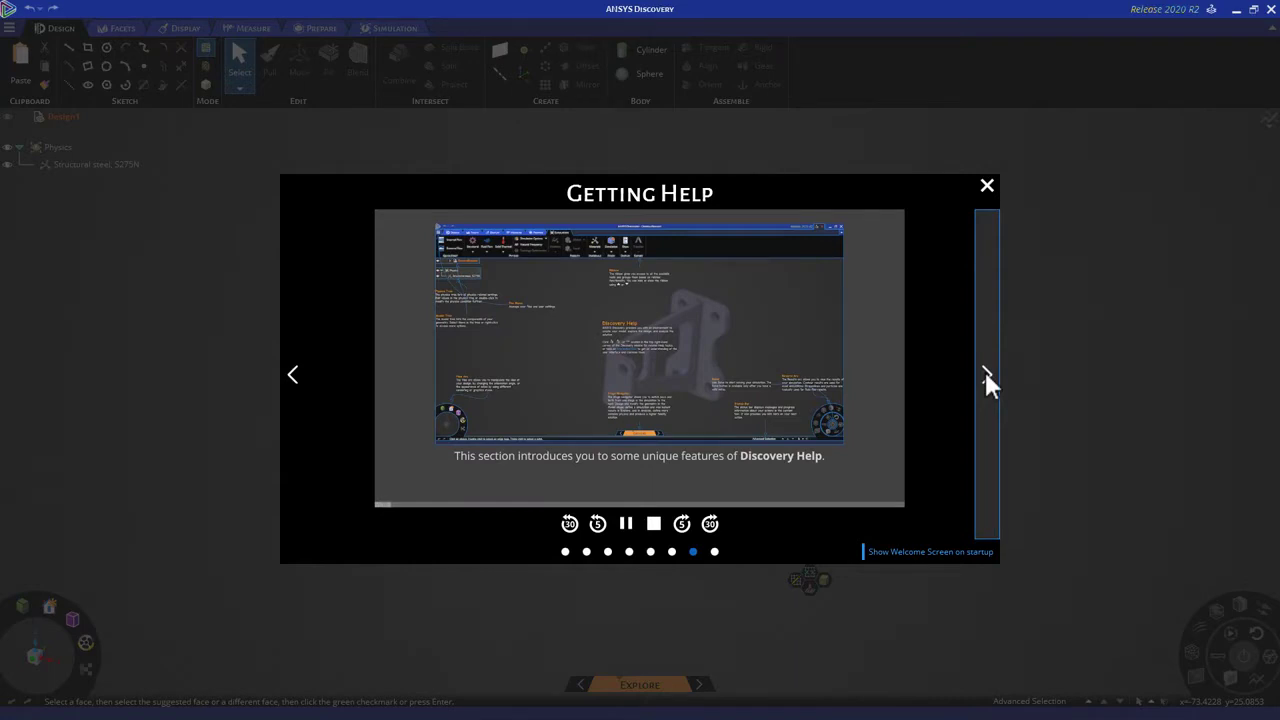
left_click(985, 378)
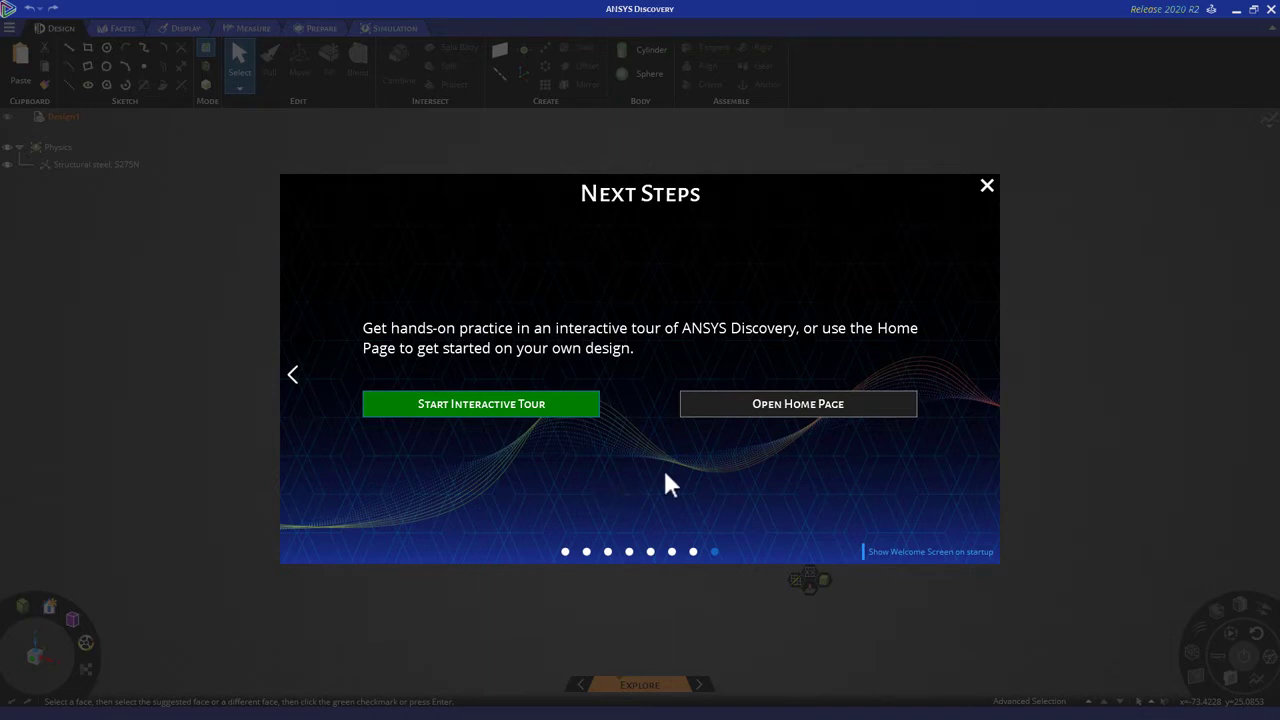
left_click(783, 405)
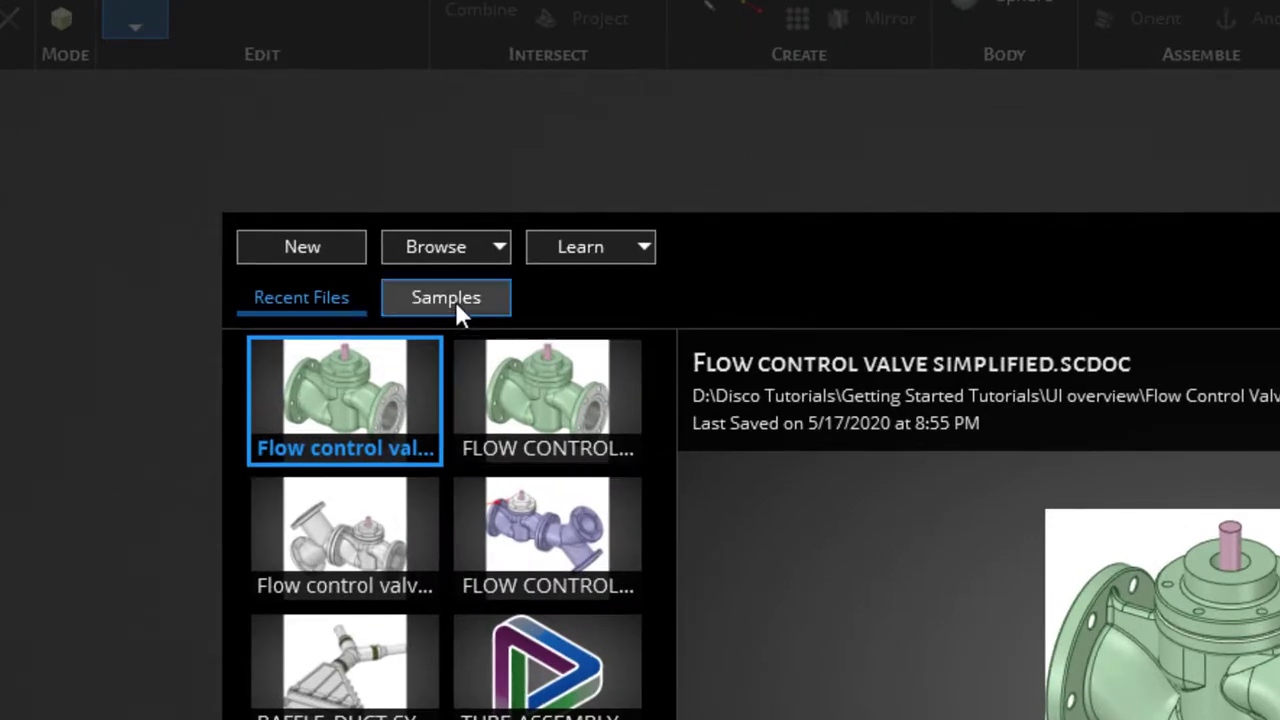
left_click(455, 301)
left_click(312, 301)
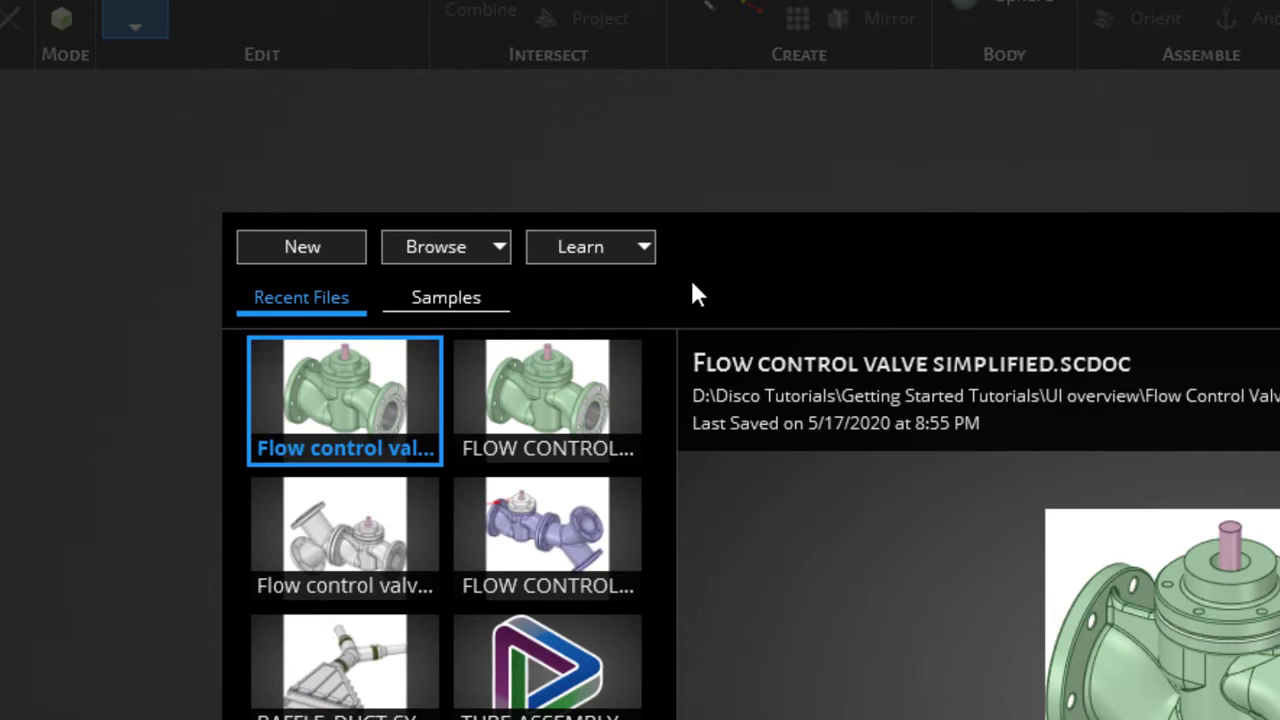
left_click(651, 246)
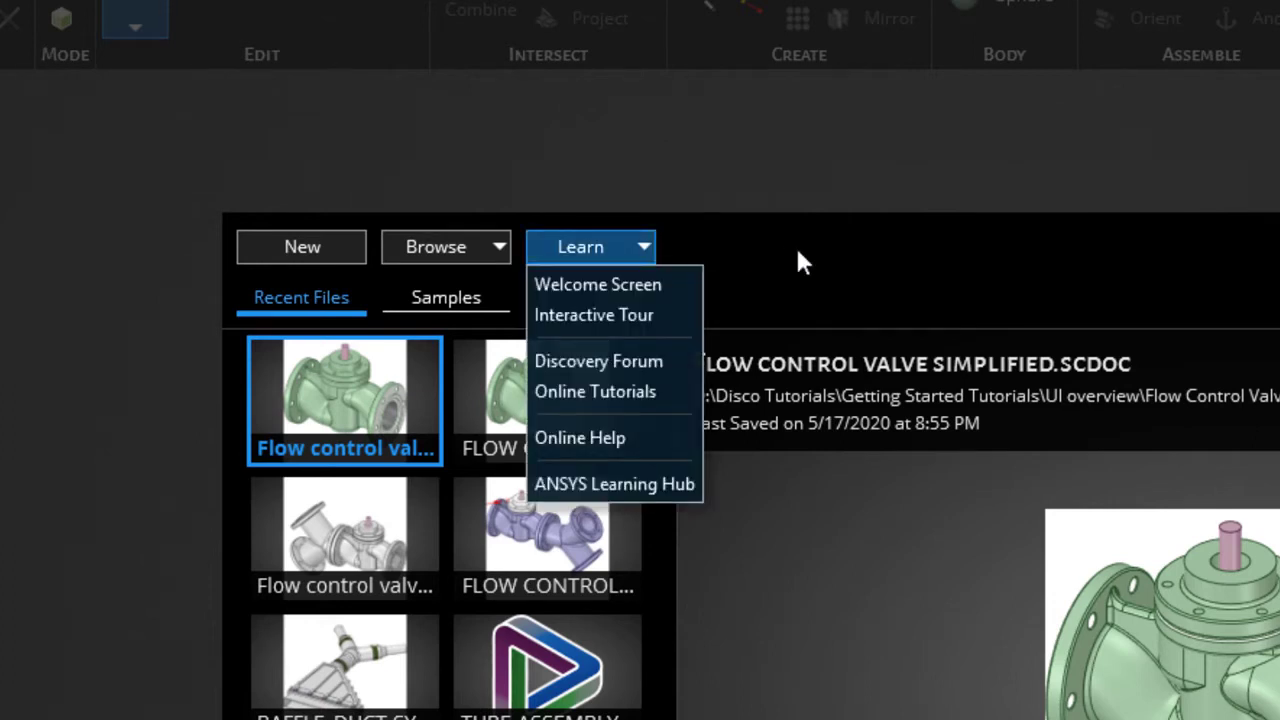
left_click(800, 262)
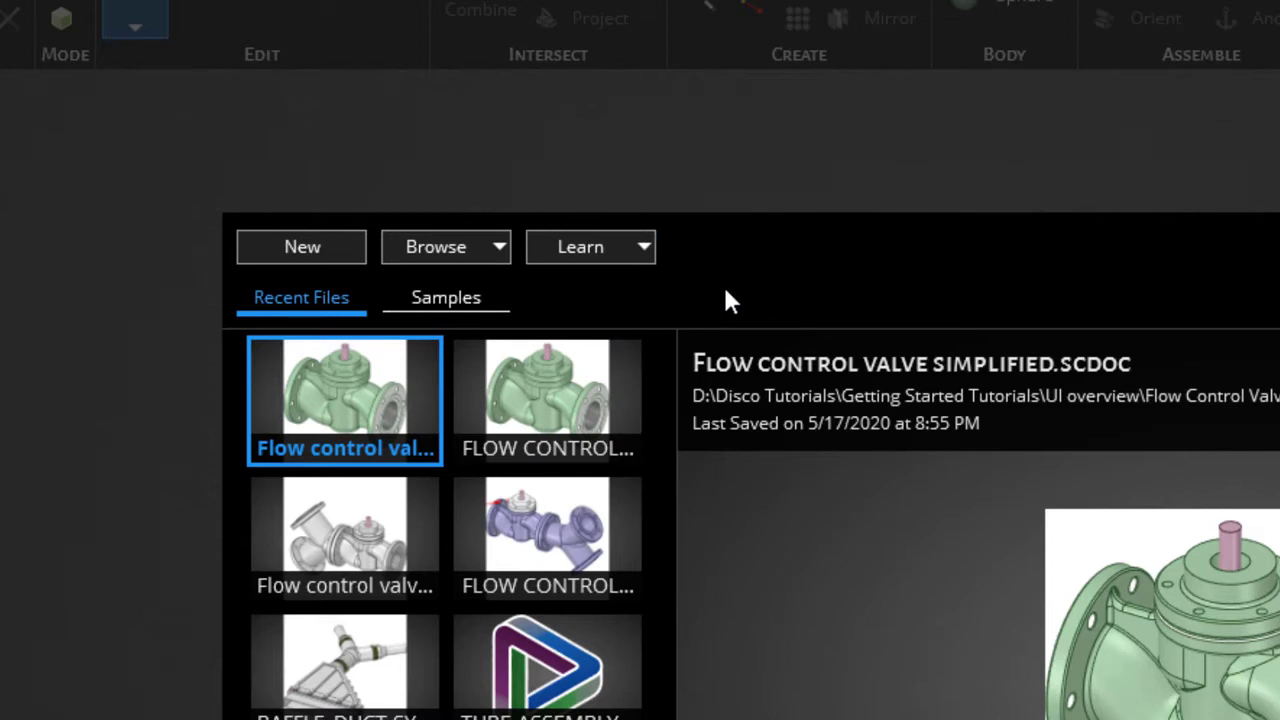
Open the Flow control valve simplified geometry file through Browse > Open Geometry File.
left_click(498, 248)
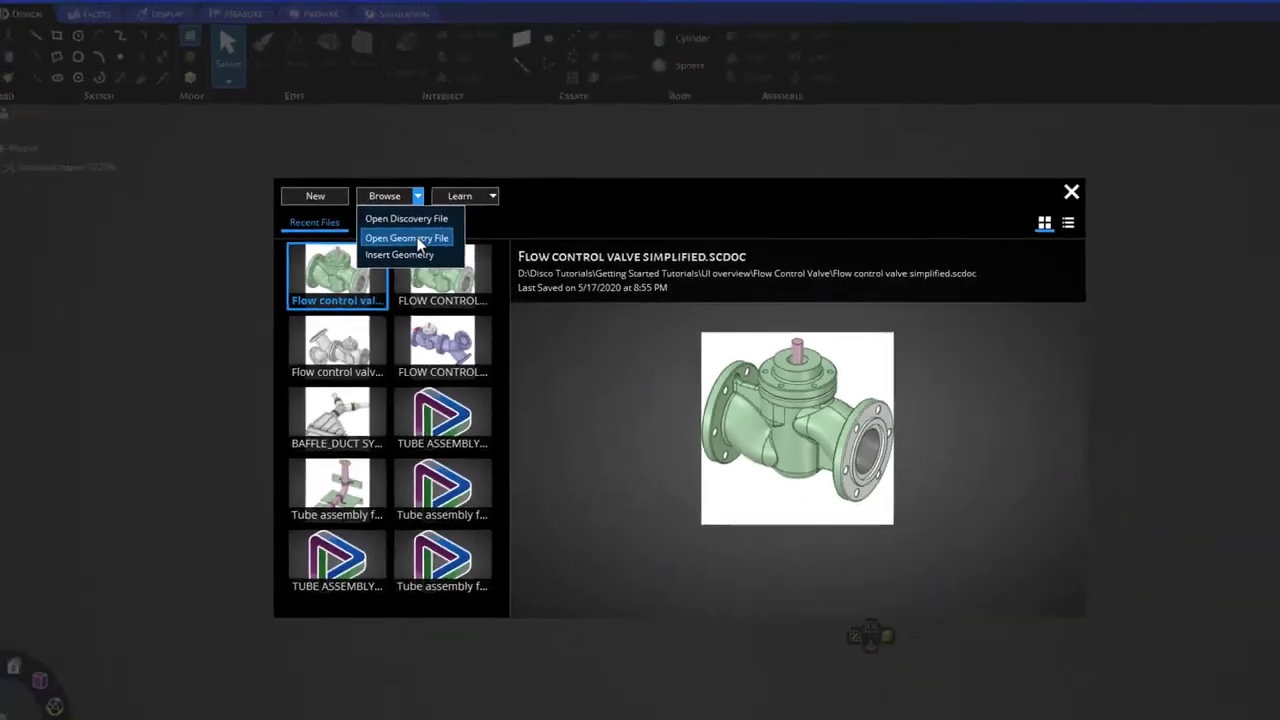
left_click(497, 324)
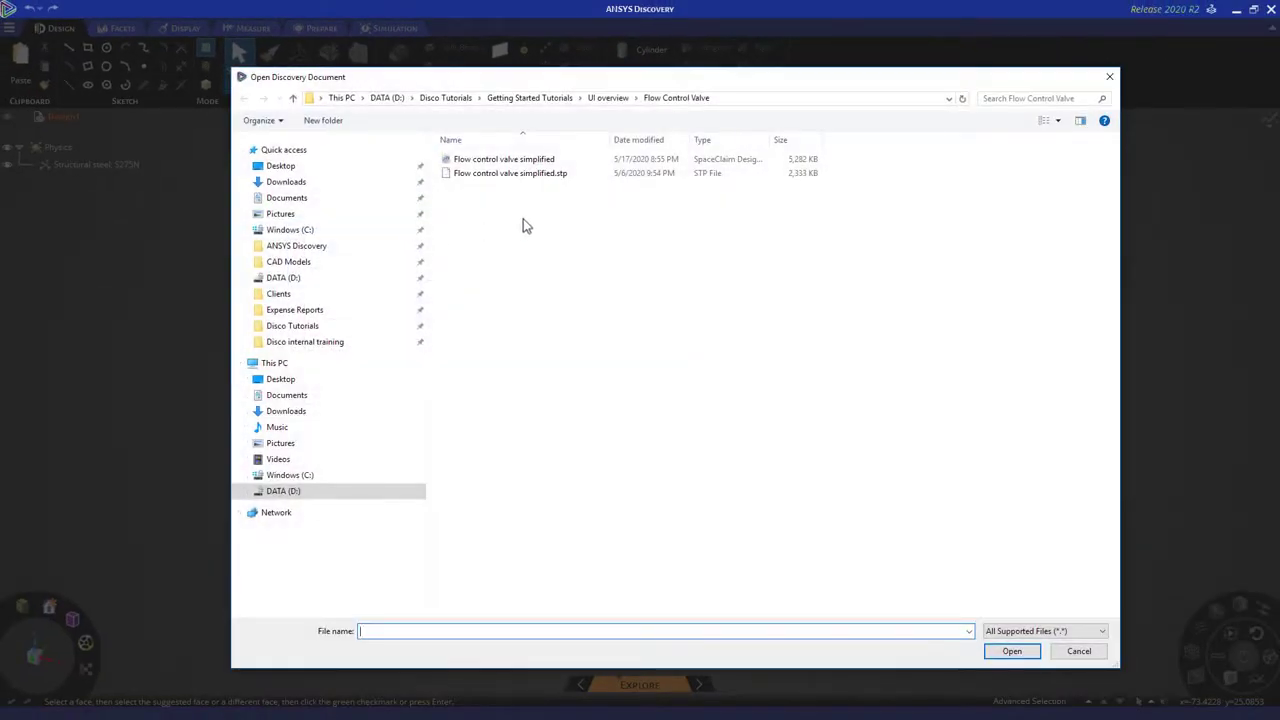
left_click(518, 162)
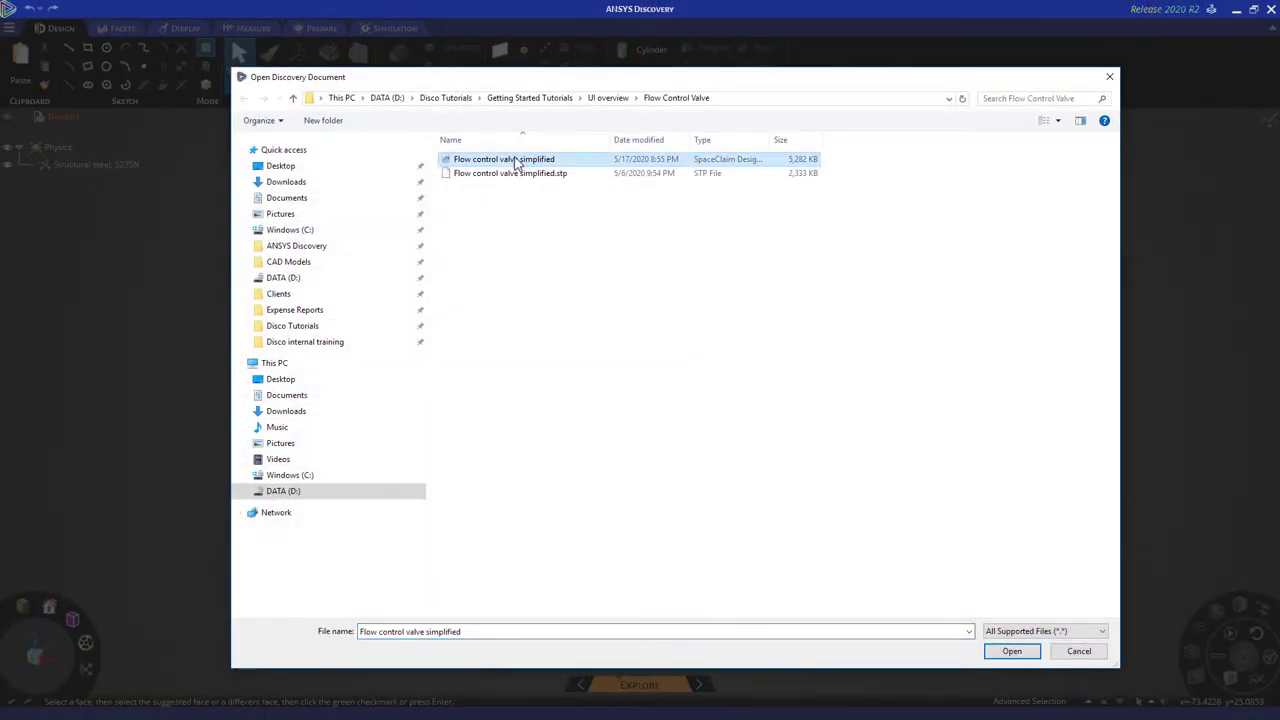
left_click(1012, 651)
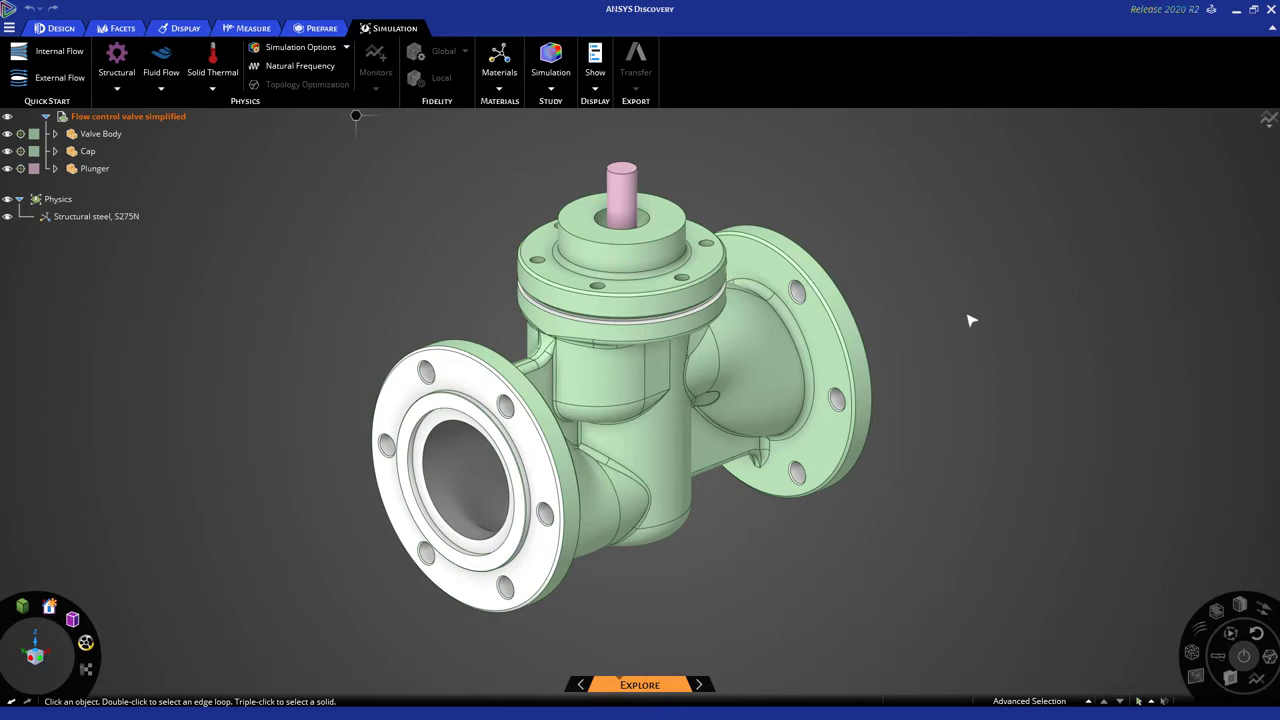
key("F1")
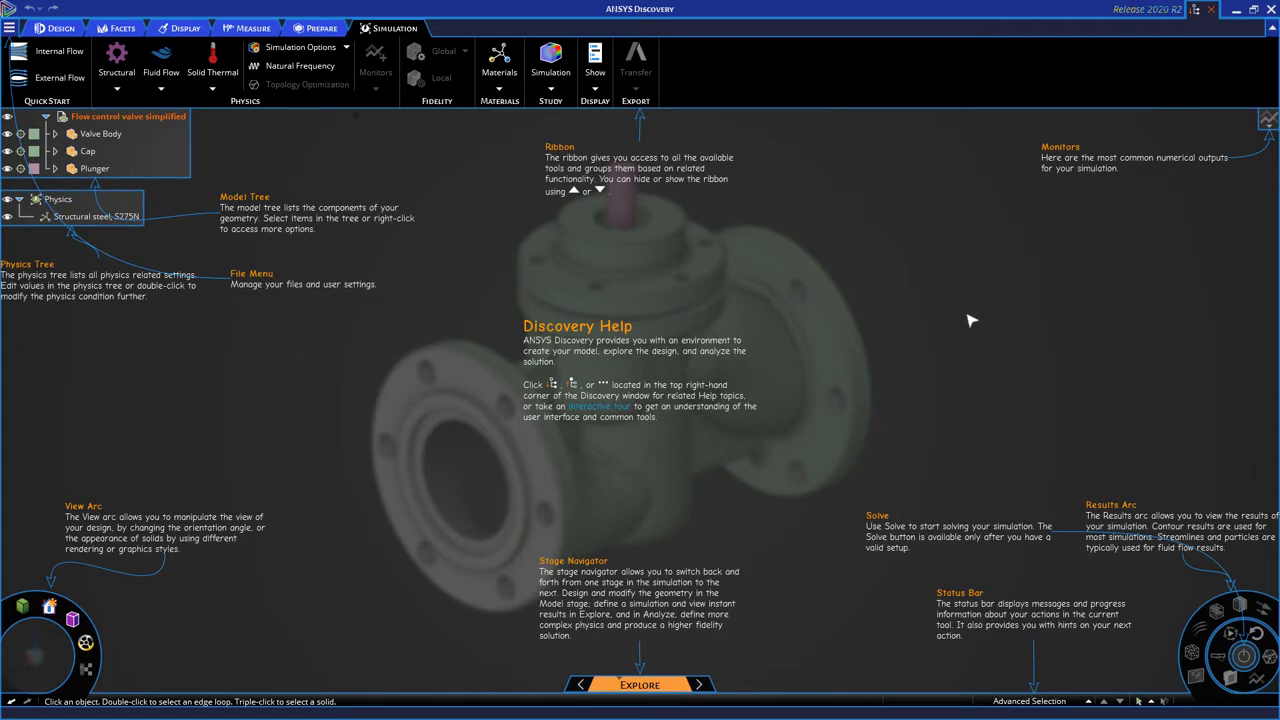
key("F1")
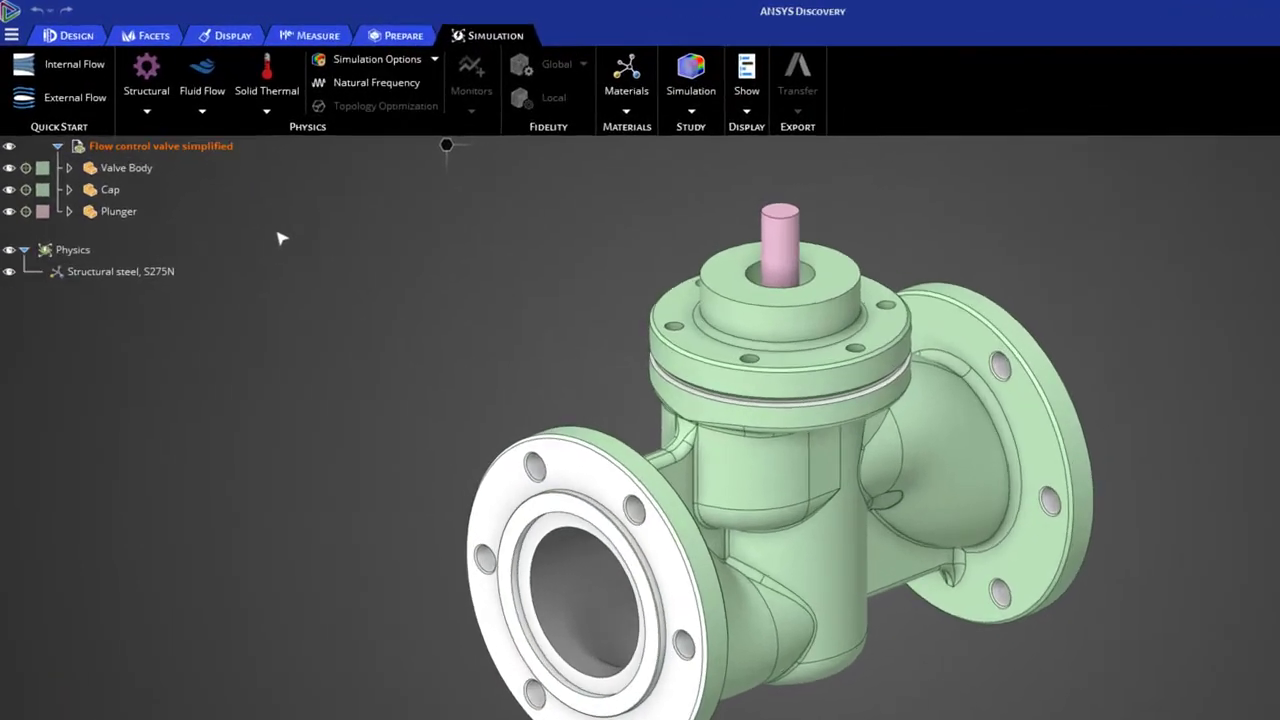
Hide the Plunger and Cap and exclude both from the physics in the model tree.
left_click(57, 147)
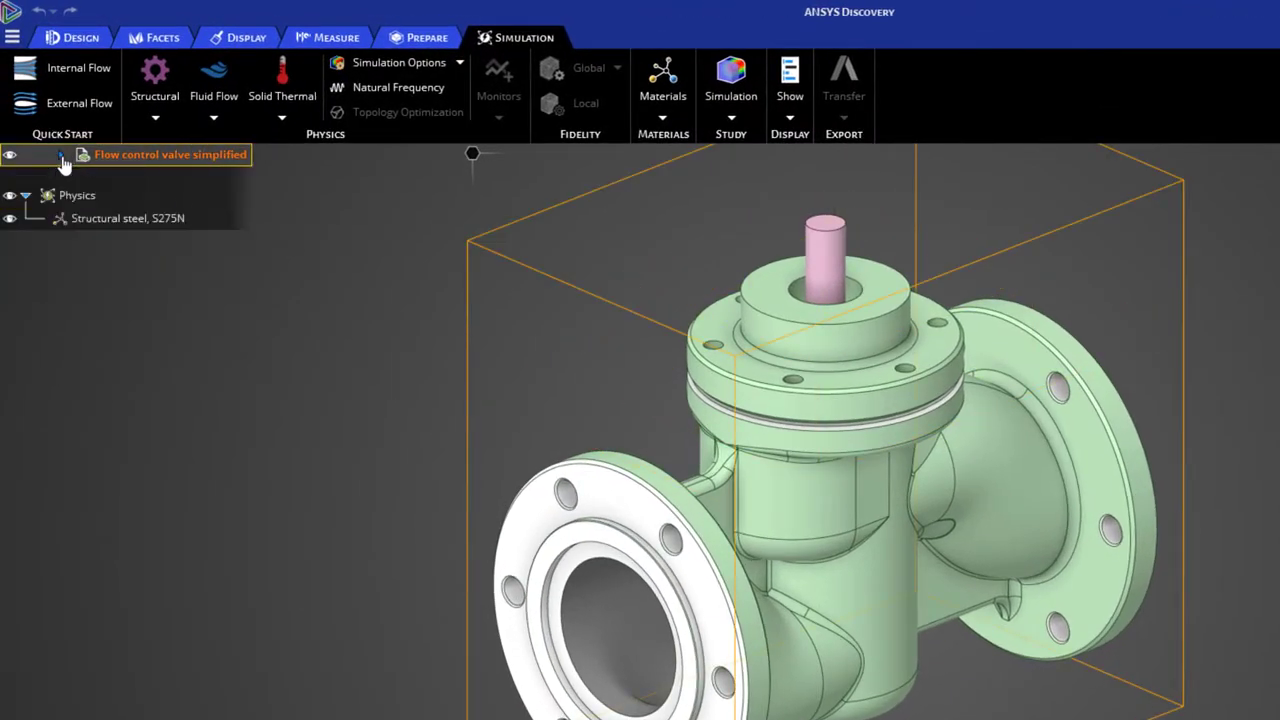
left_click(61, 157)
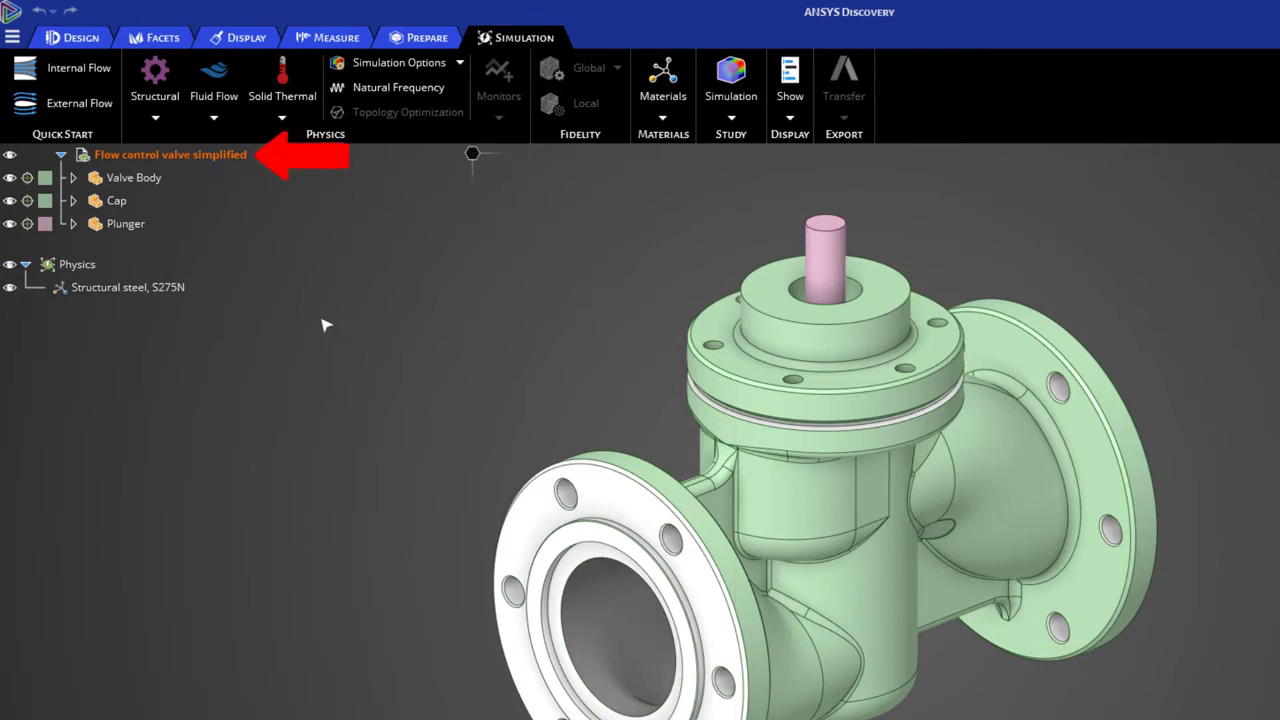
left_click(9, 227)
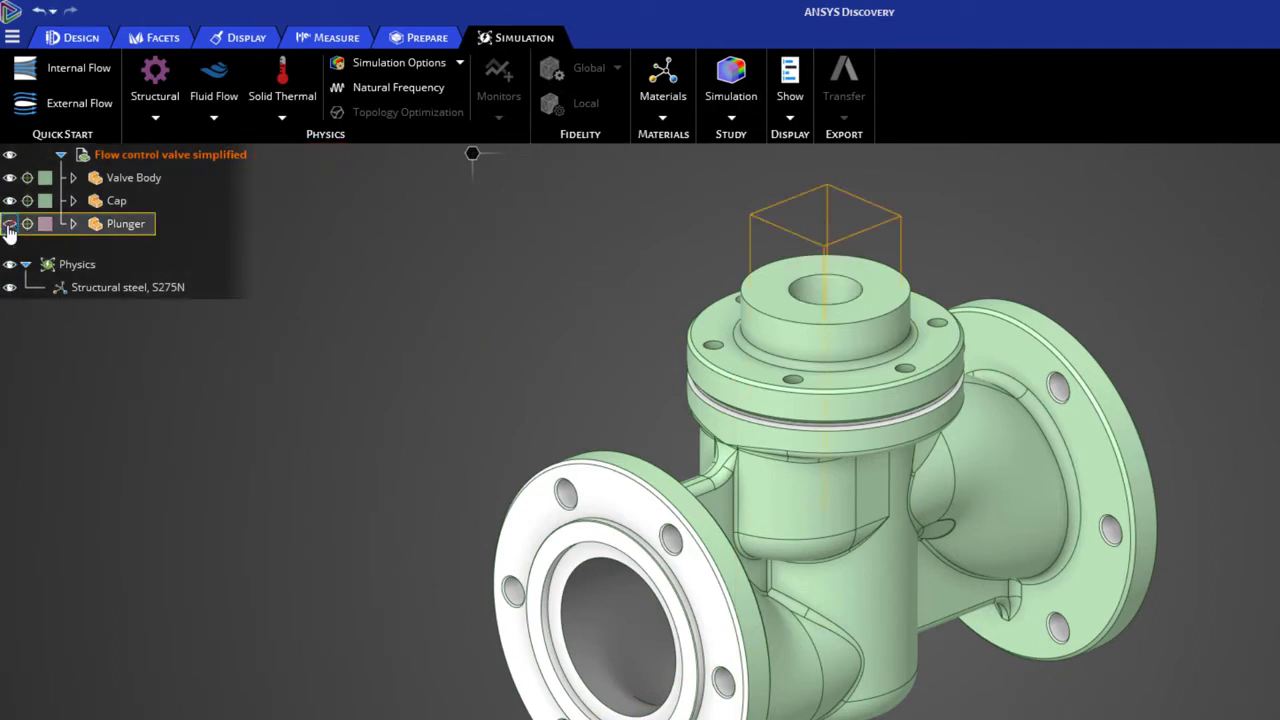
left_click(27, 226)
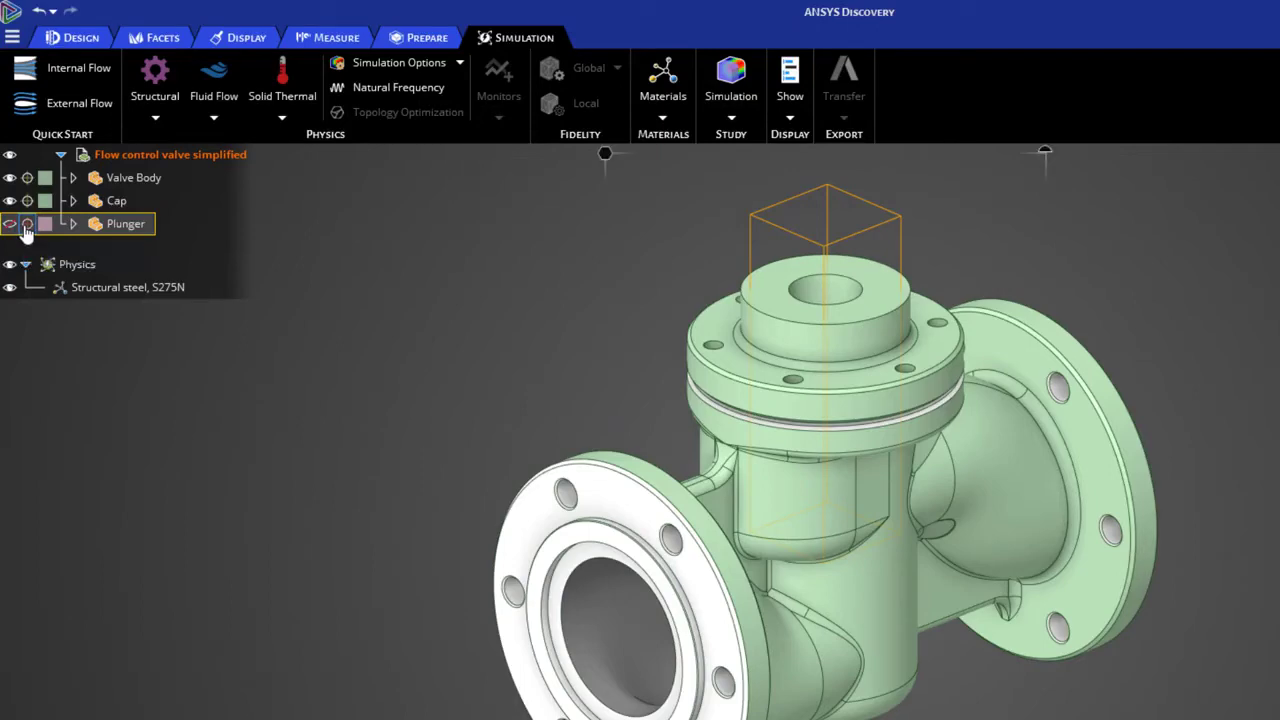
left_click(27, 205)
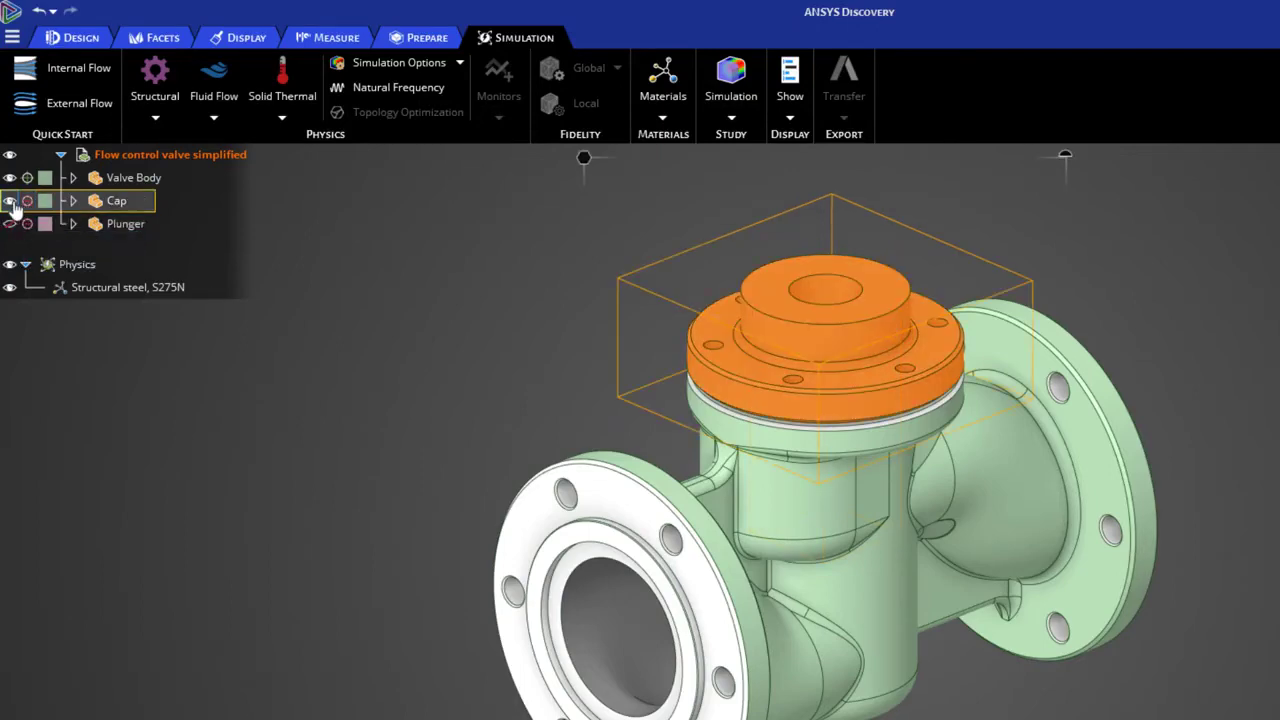
left_click(9, 201)
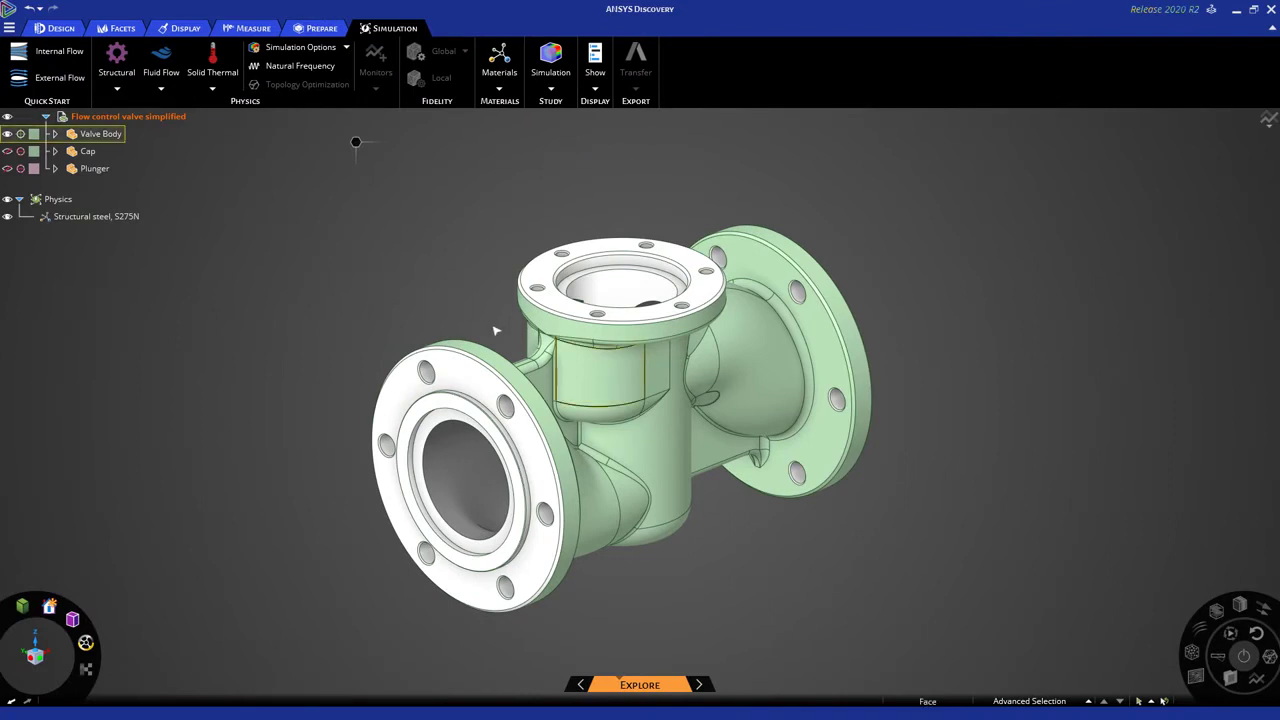
Select the valve body's middle face, view its context options, then clear the selection.
left_click(611, 376)
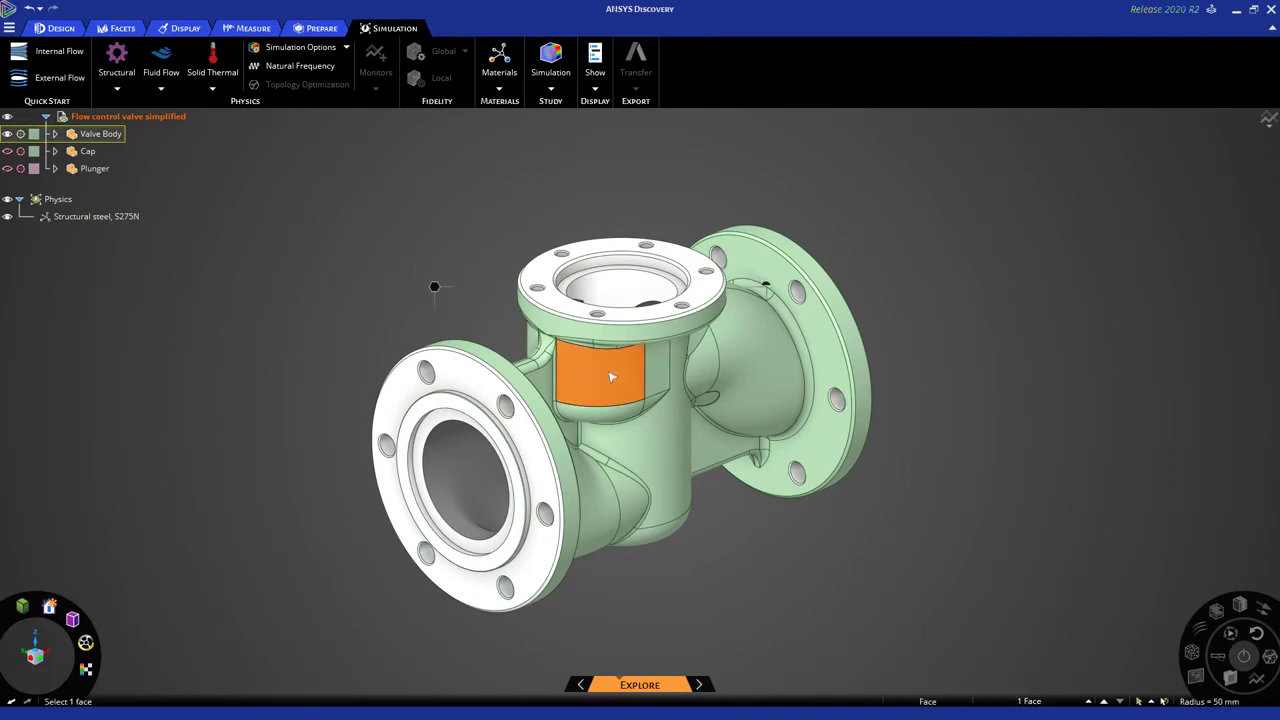
right_click(611, 376)
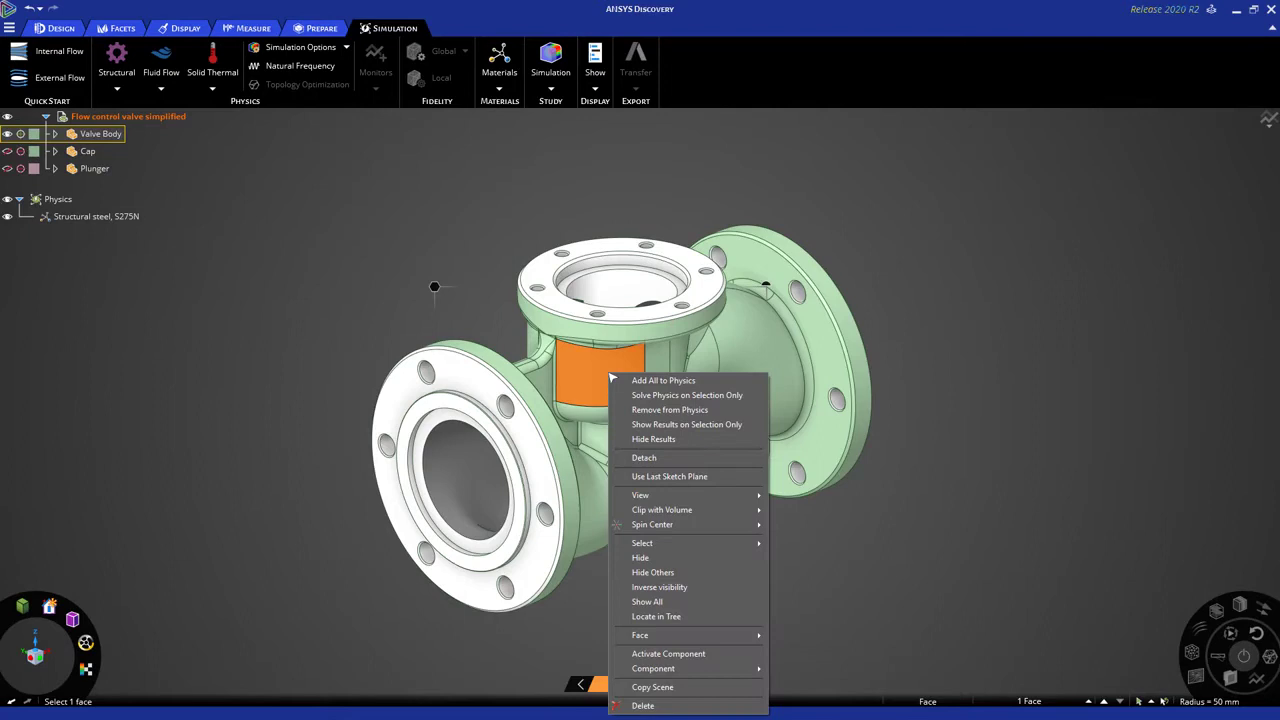
left_click(911, 326)
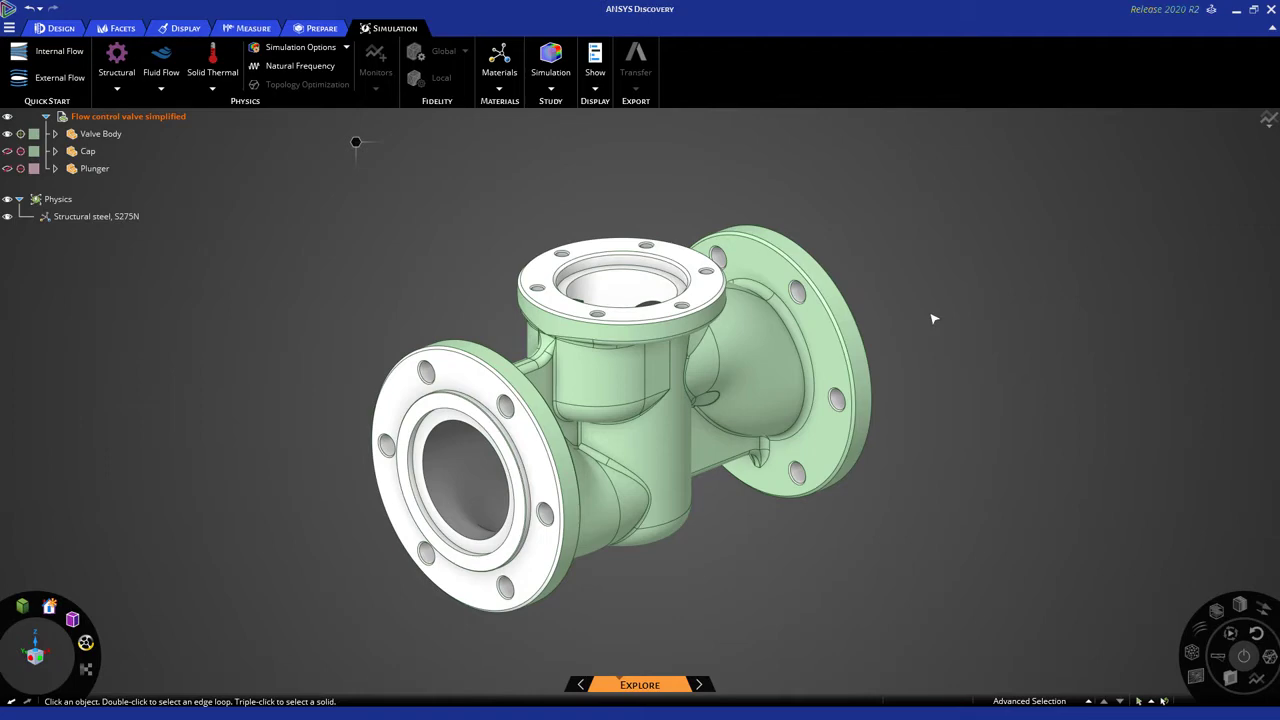
Select the front flange bolt-hole face and start a structural Force load from the radial menu.
middle_click_drag(463, 234, 469, 236, "shift")
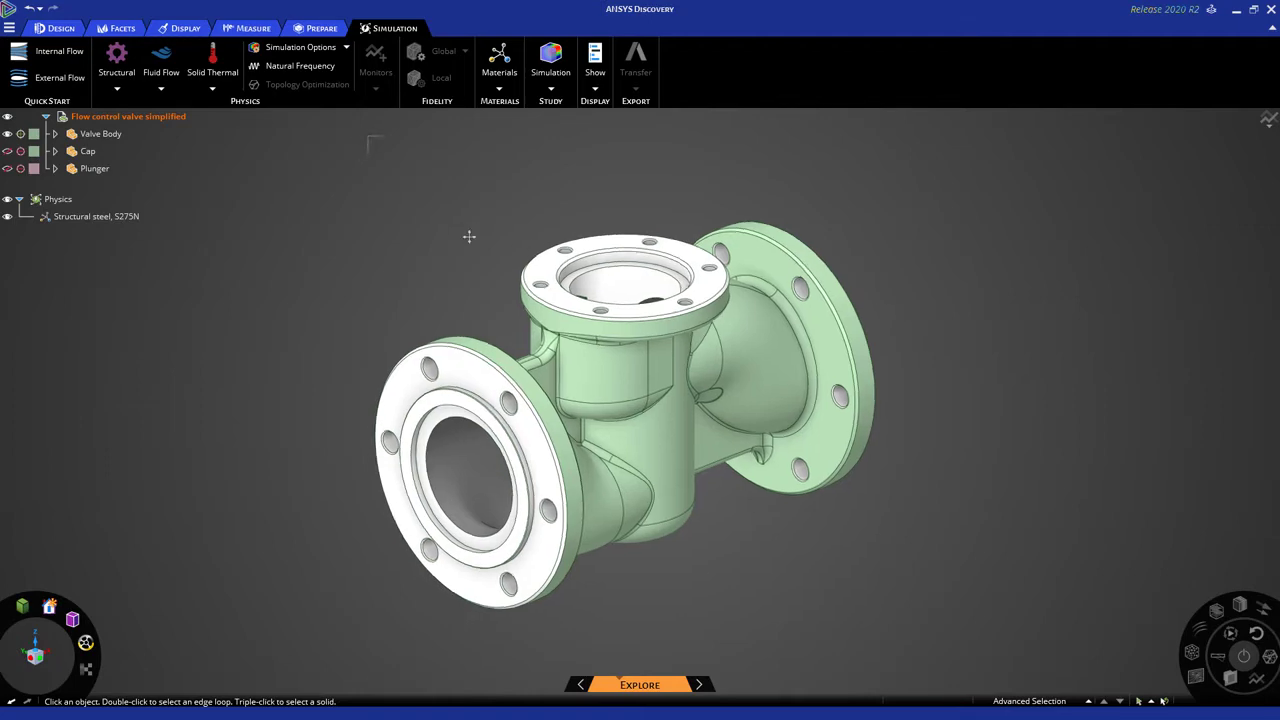
scroll(463, 330, "up", 3)
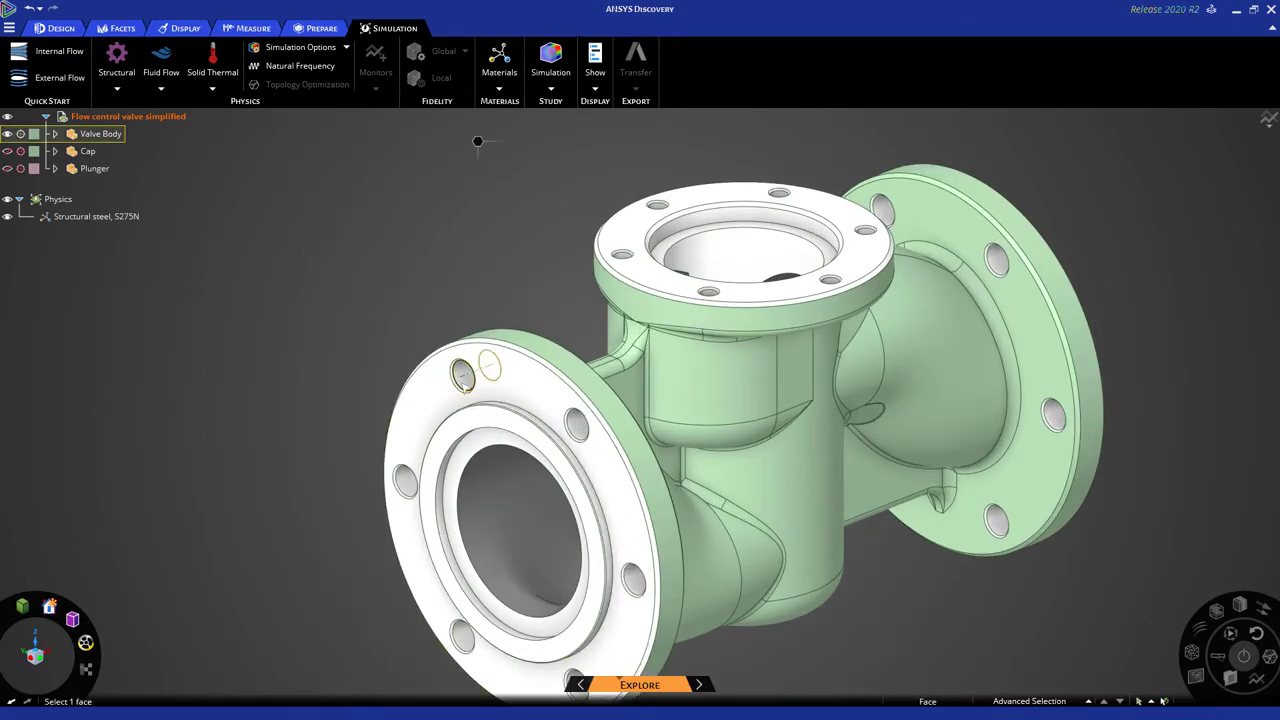
left_click(462, 375)
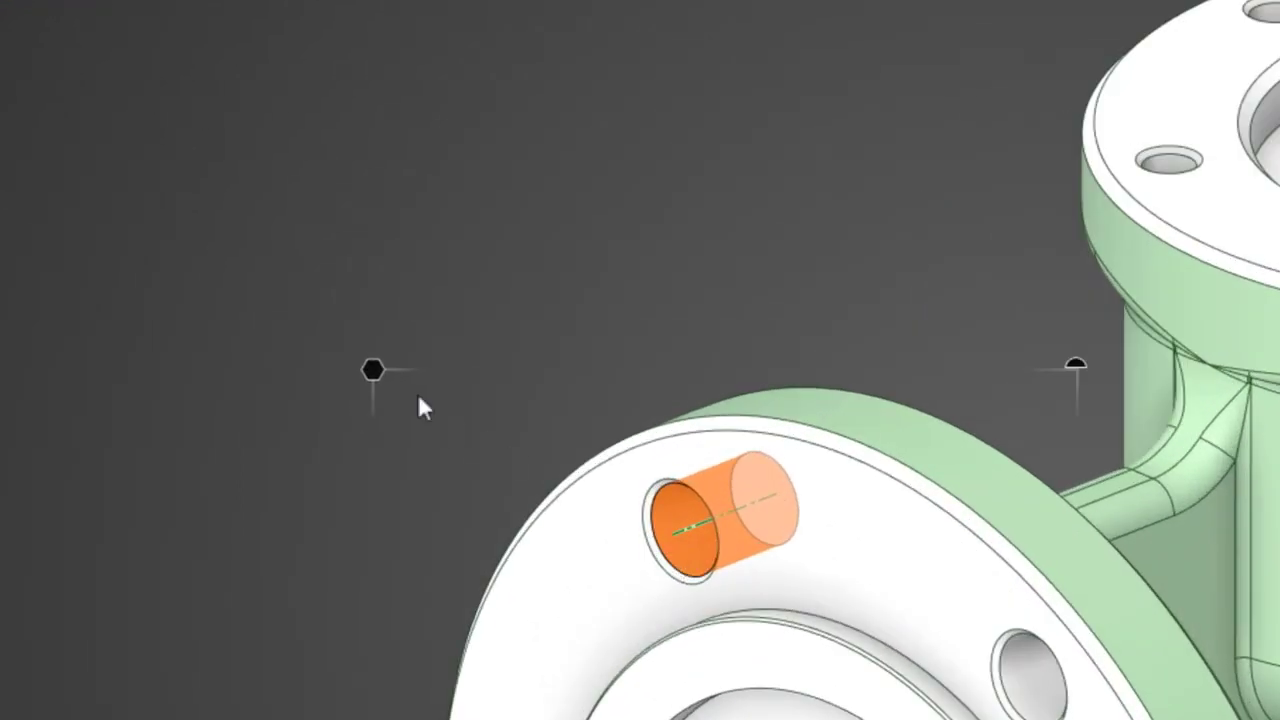
right_click(374, 366)
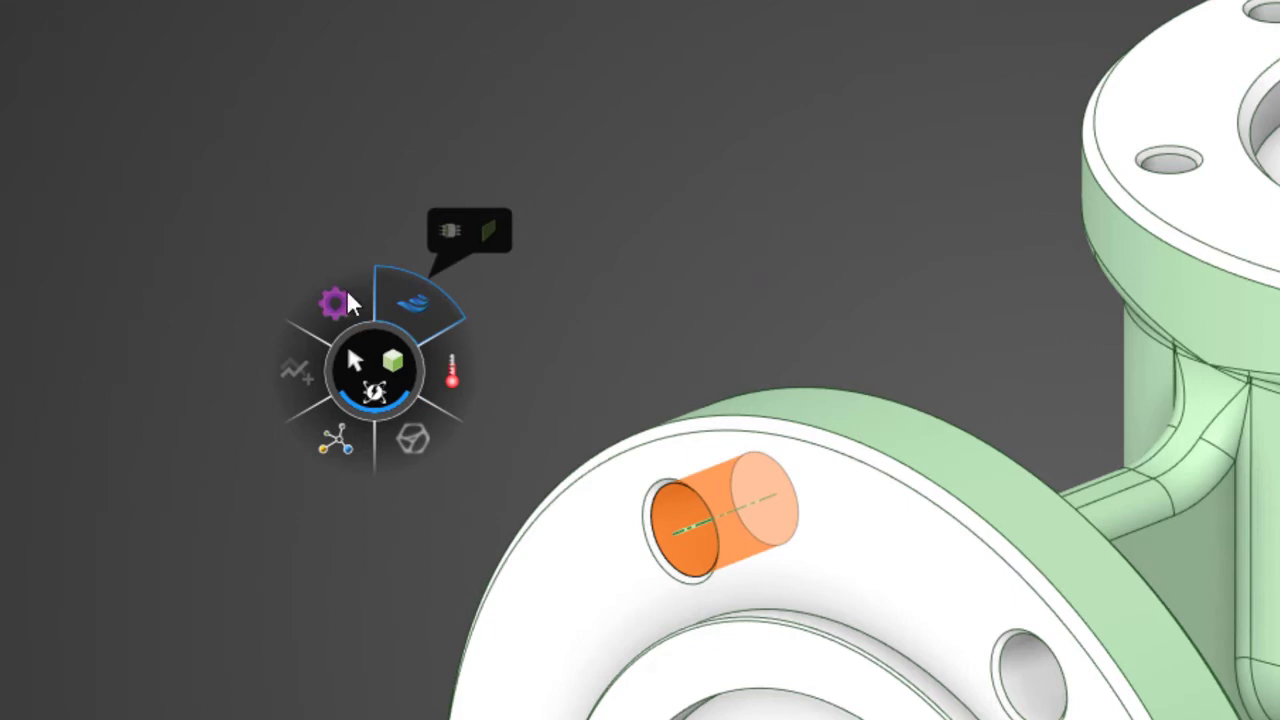
mouse_move(347, 291)
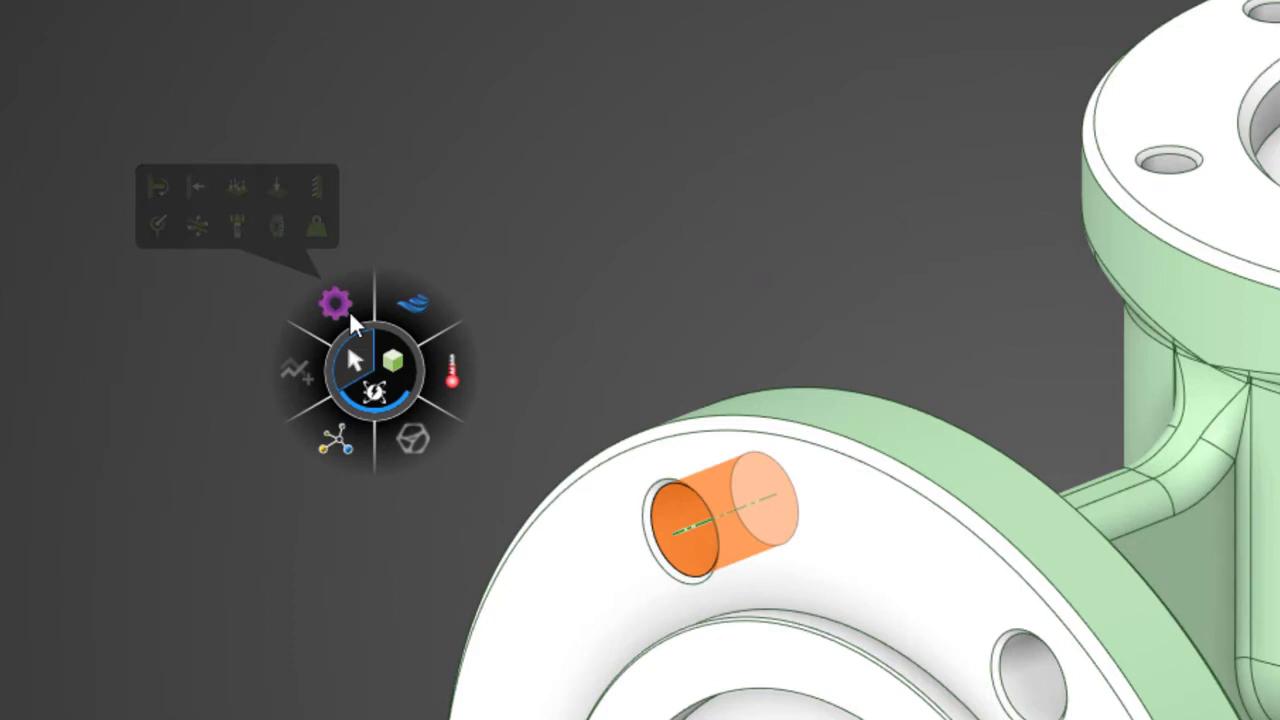
left_click(357, 366)
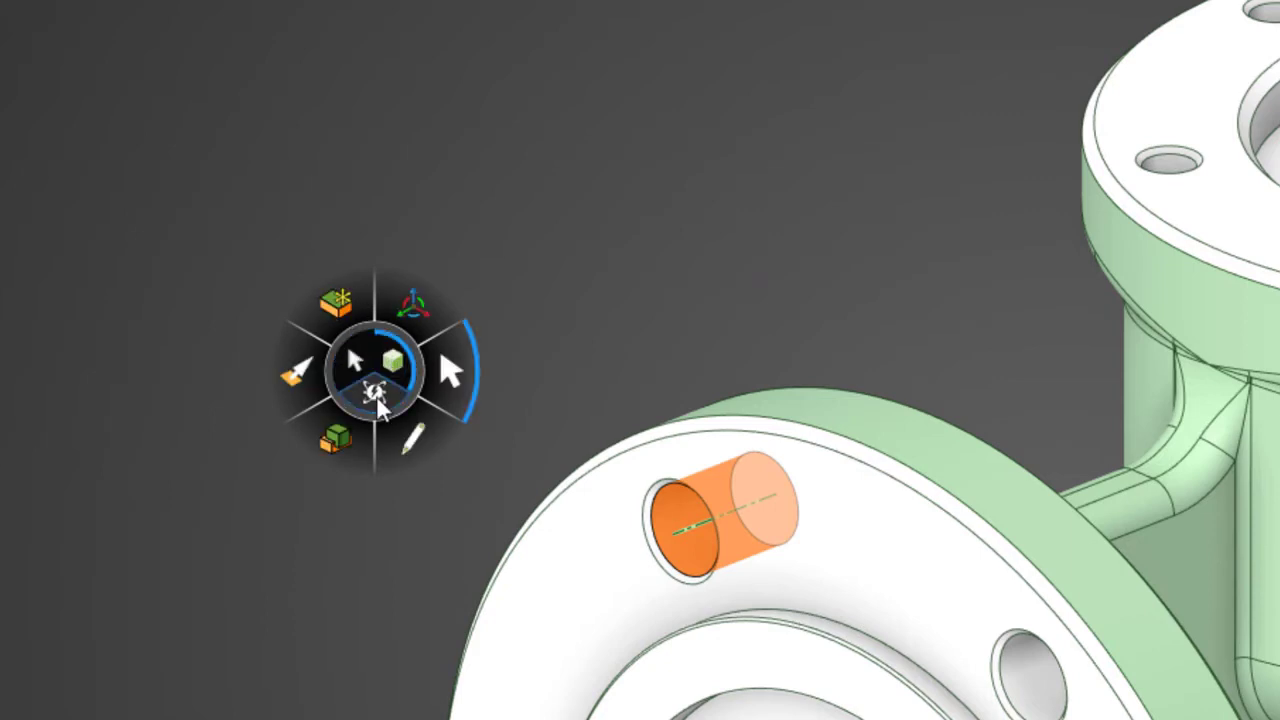
left_click(379, 404)
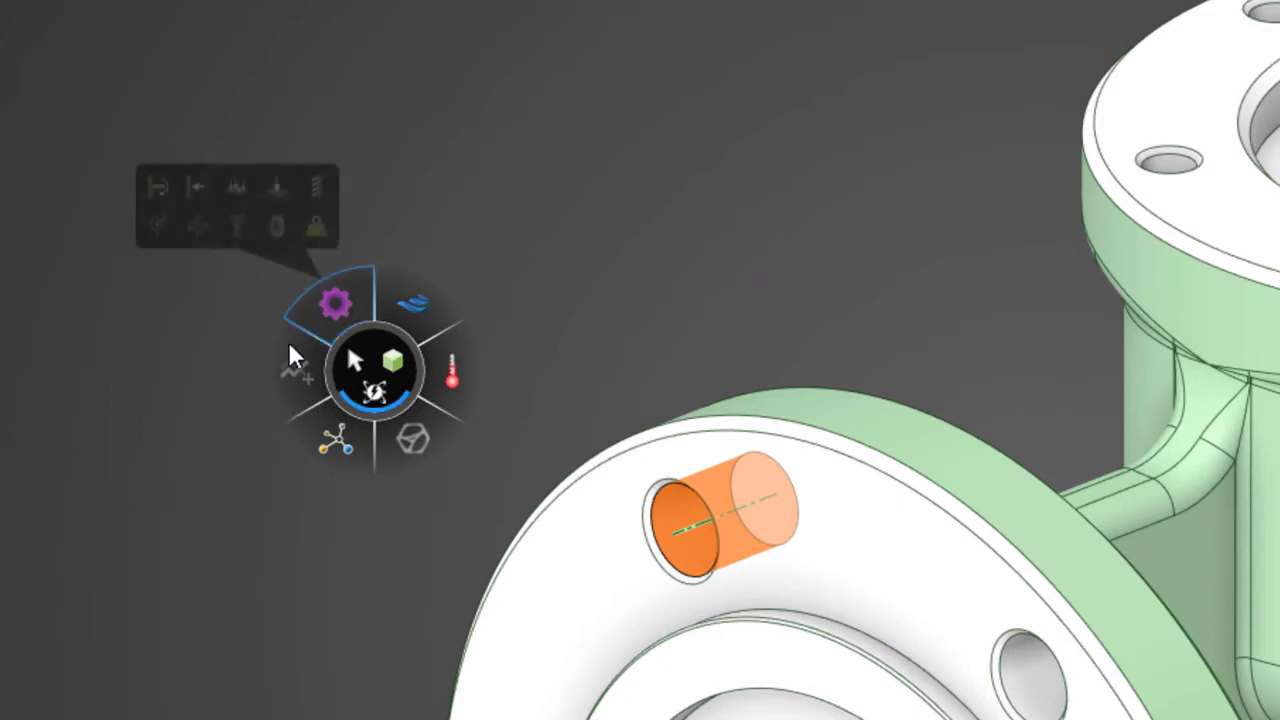
mouse_move(289, 345)
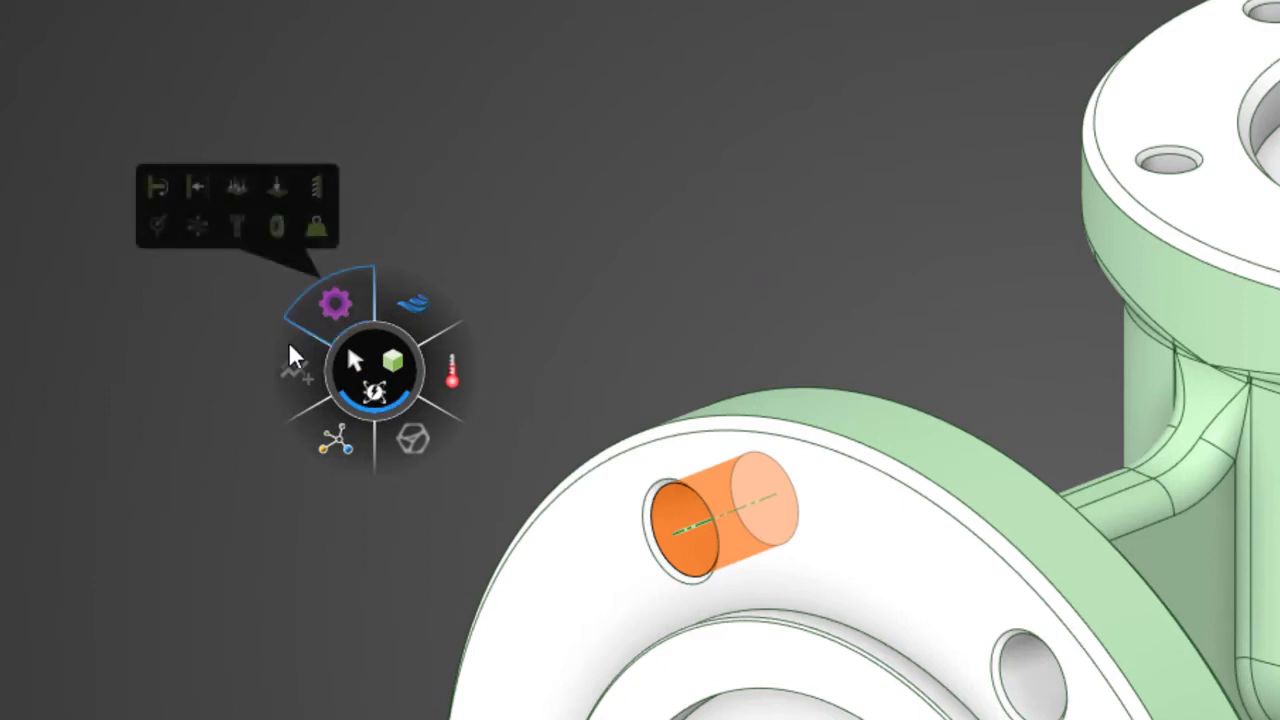
left_click(279, 190)
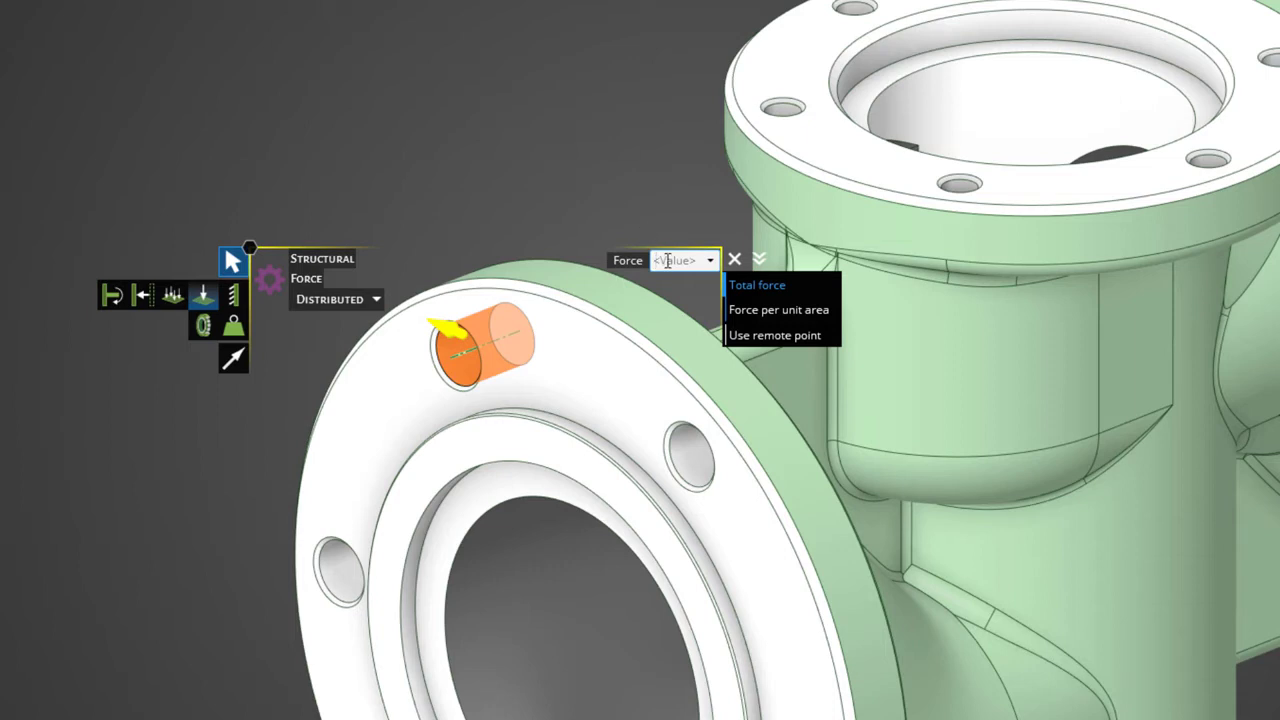
Enter a total force of 100 N on the bolt-hole face and close the force editor.
type("100 N")
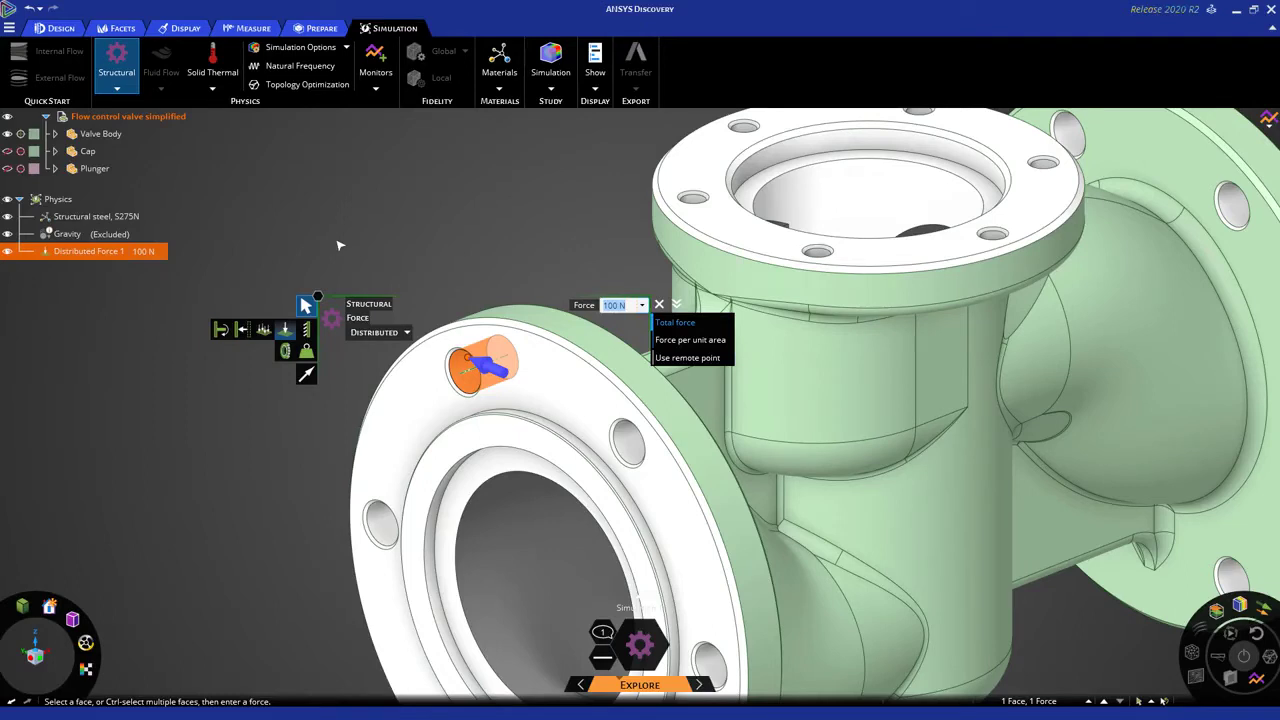
key("Escape")
key("Escape")
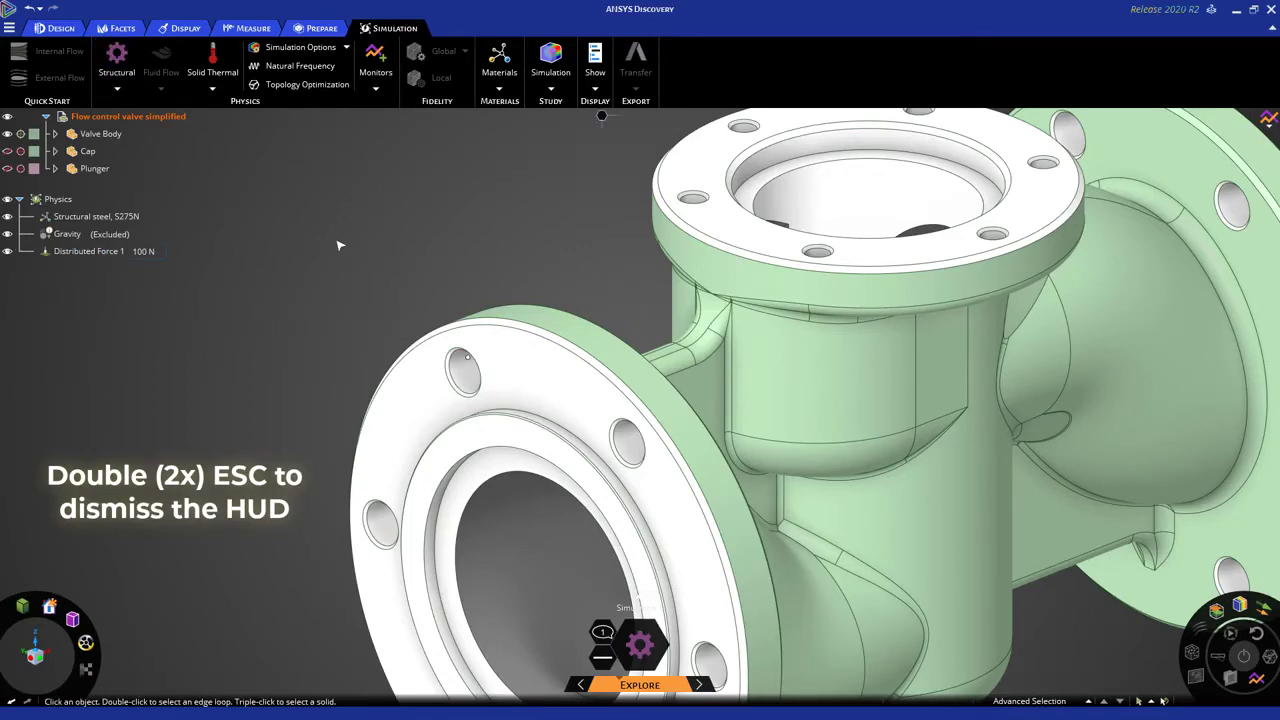
scroll(338, 245, "down", 2)
scroll(338, 245, "up", 1)
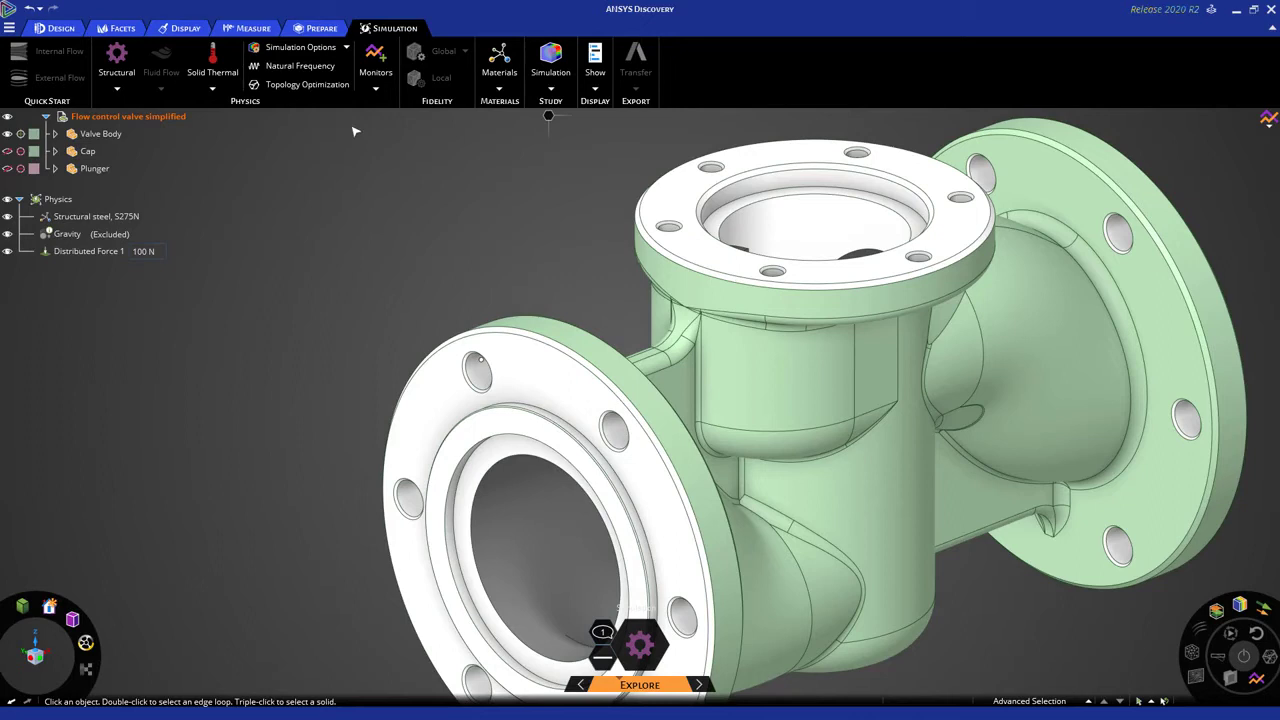
left_click(58, 29)
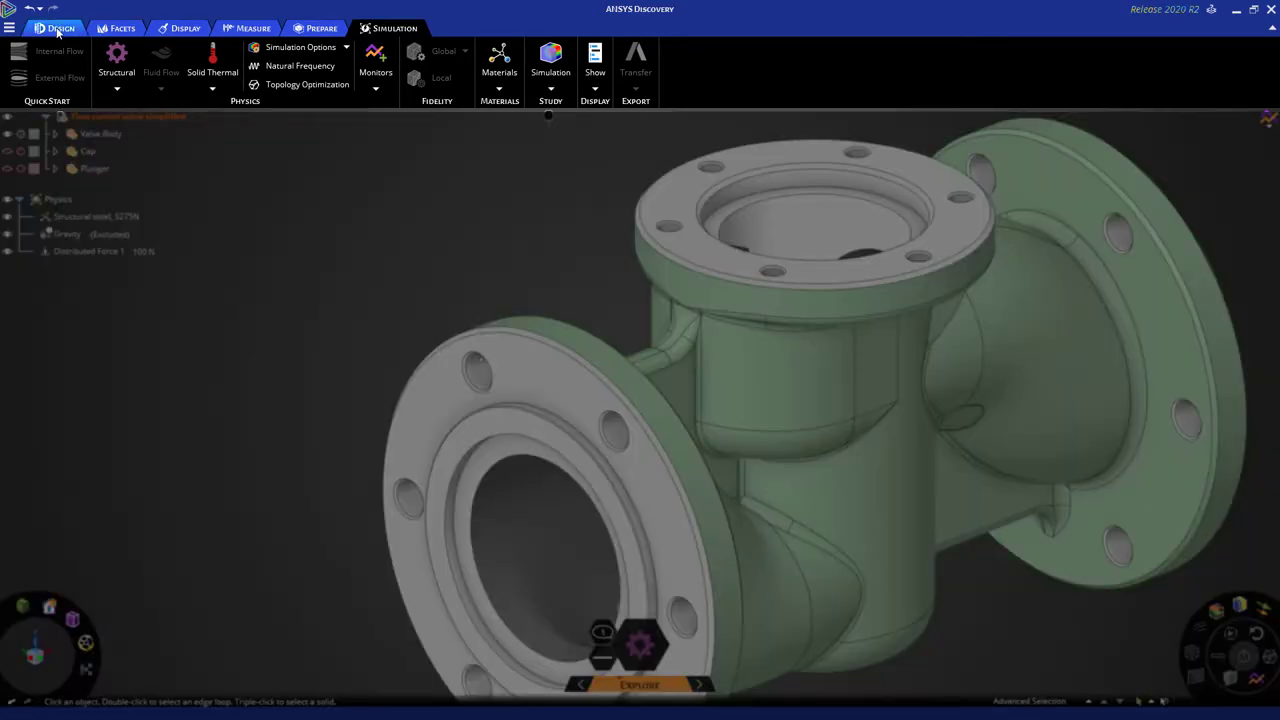
left_click(118, 28)
left_click(185, 28)
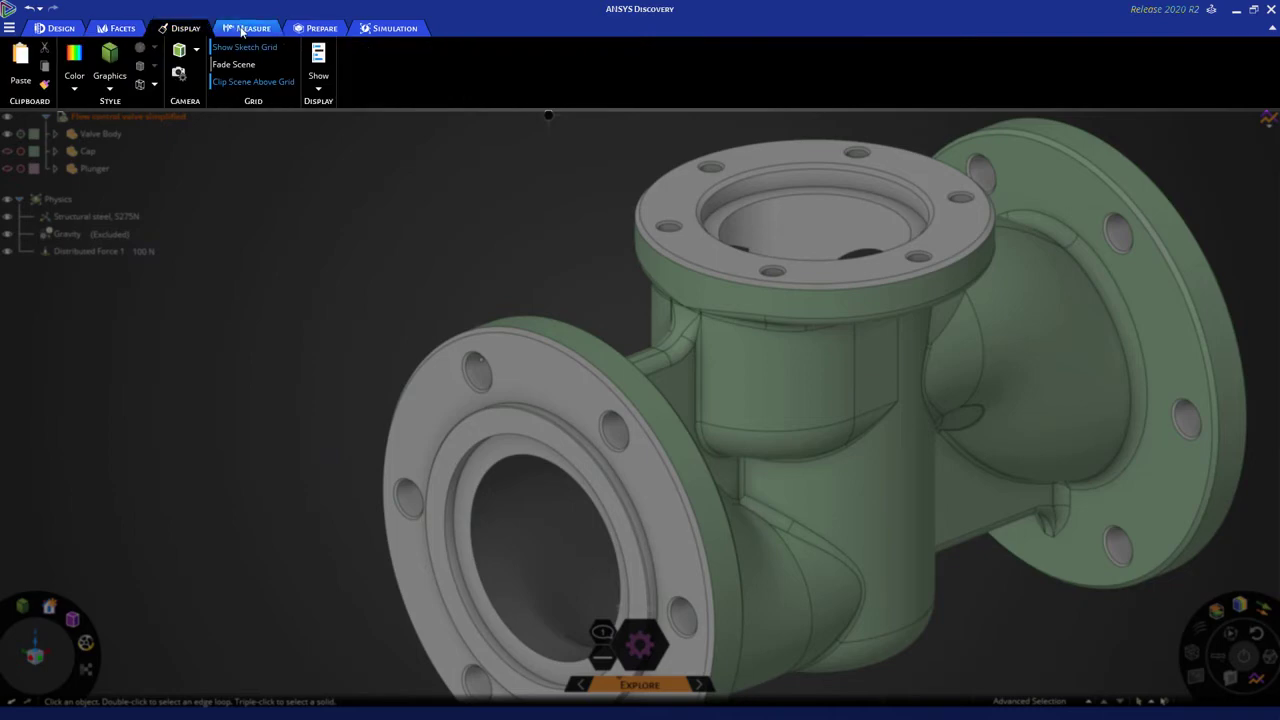
left_click(246, 28)
left_click(303, 29)
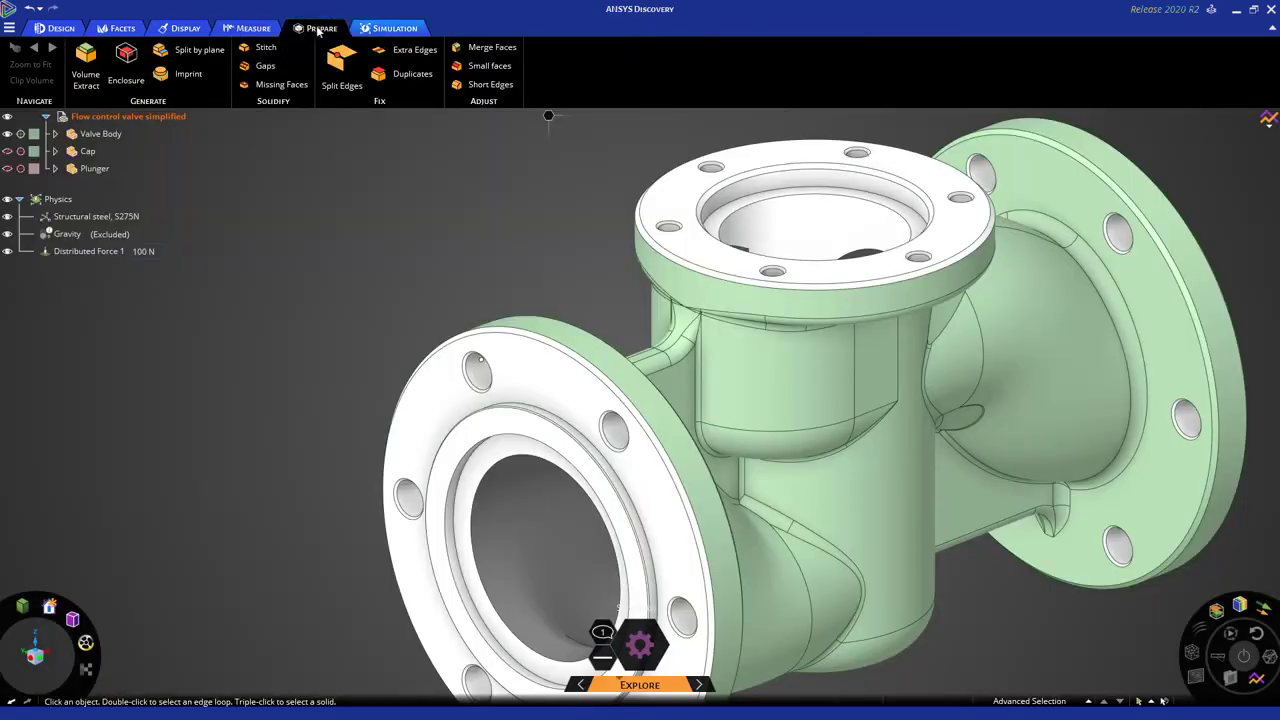
left_click(367, 29)
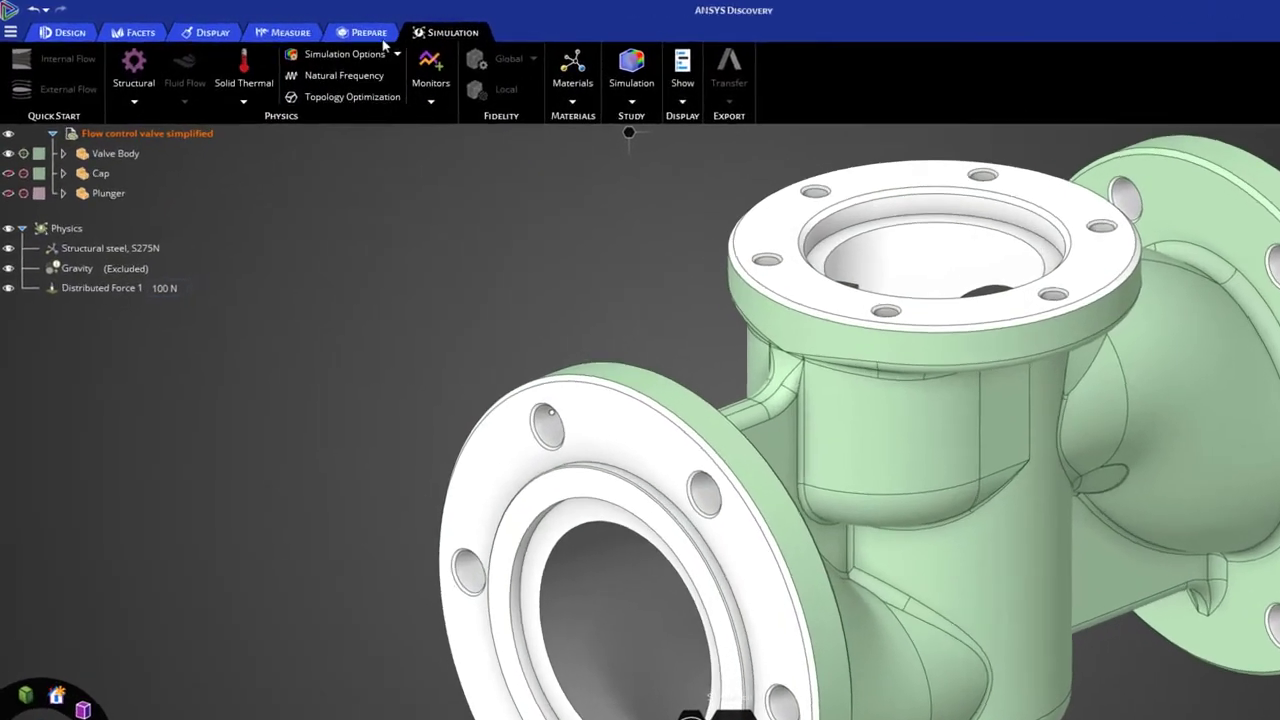
Add a Structural > Support fixed support on a front flange bolt-hole face and close its editor.
left_click(133, 102)
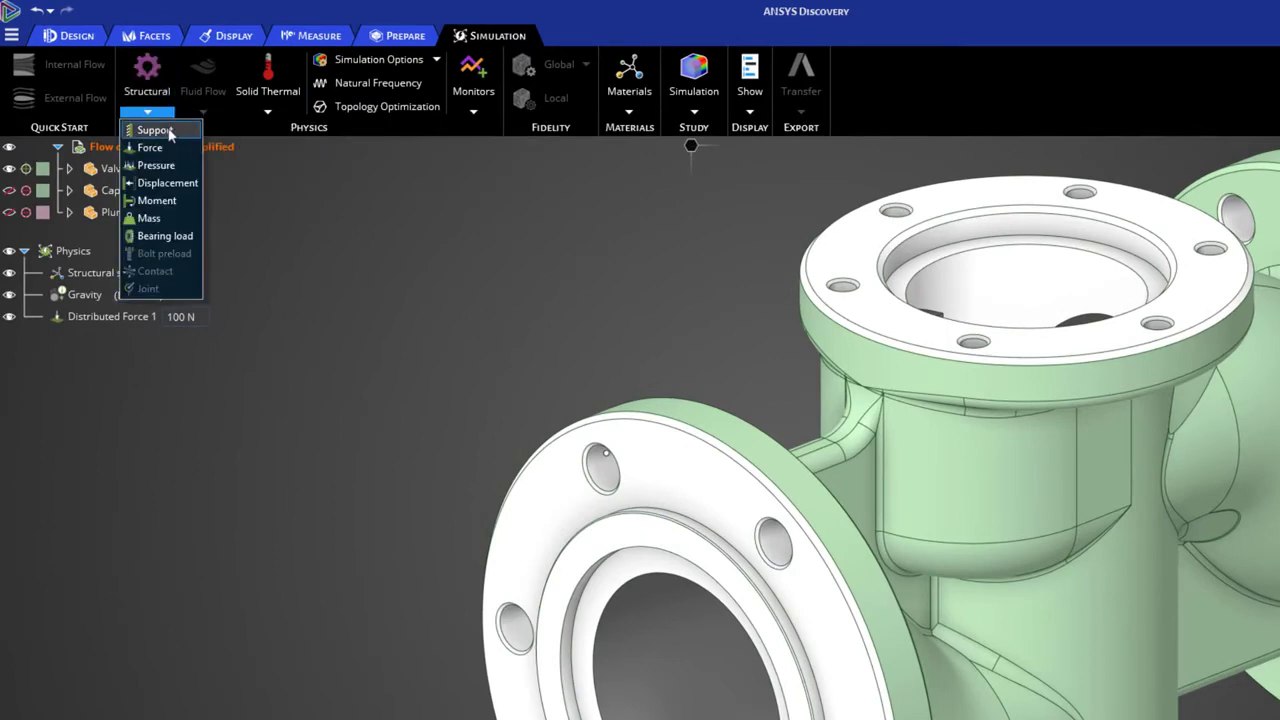
left_click(155, 130)
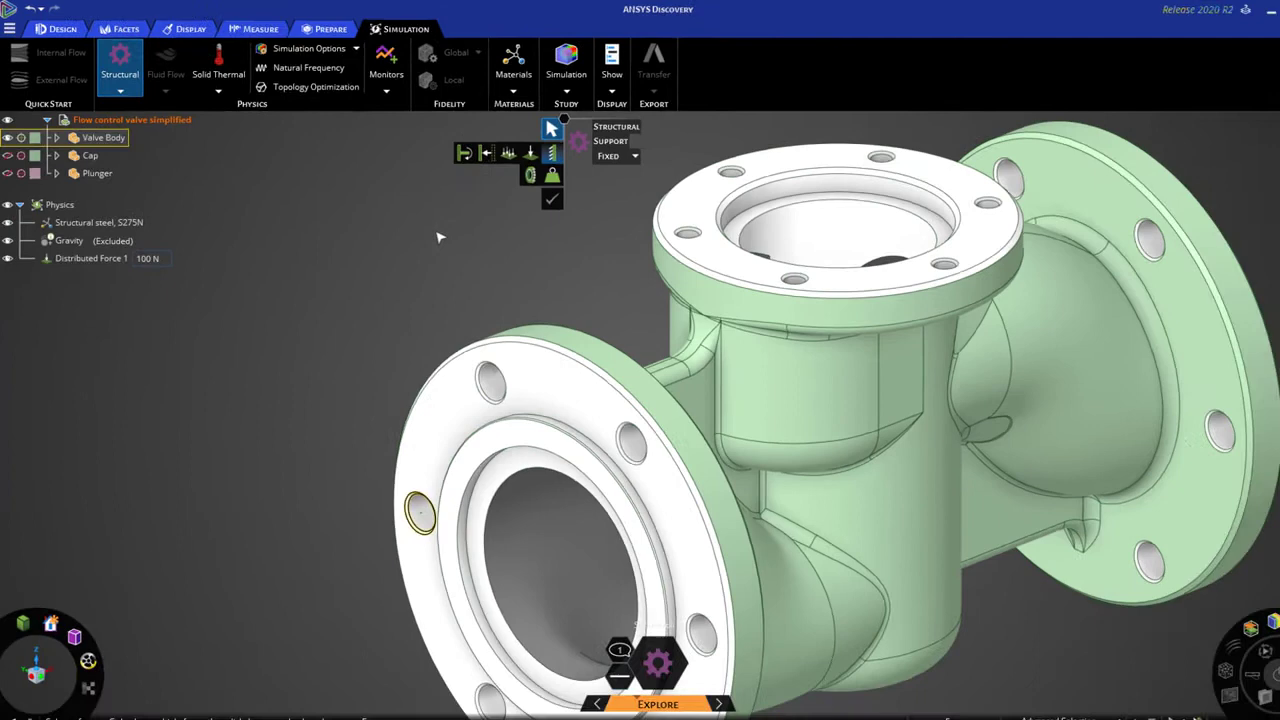
scroll(540, 403, "up", 6)
left_click(445, 505)
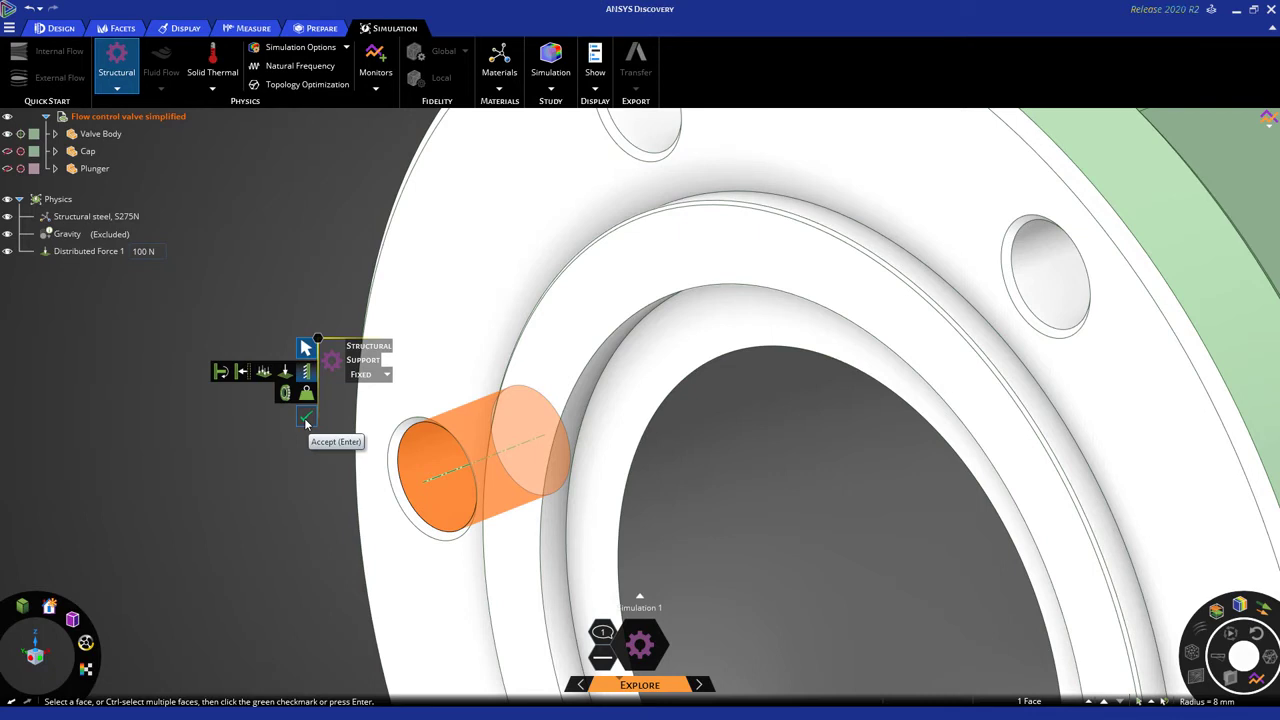
left_click(306, 420)
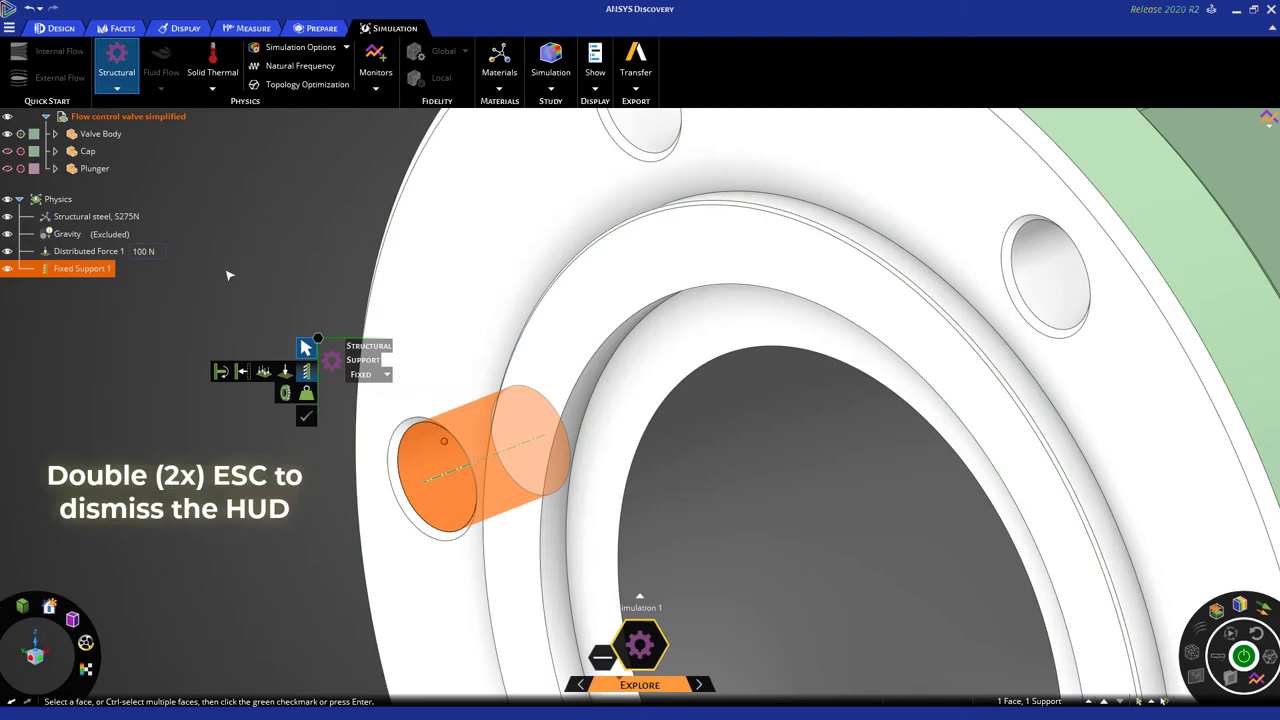
key("Escape")
key("Escape")
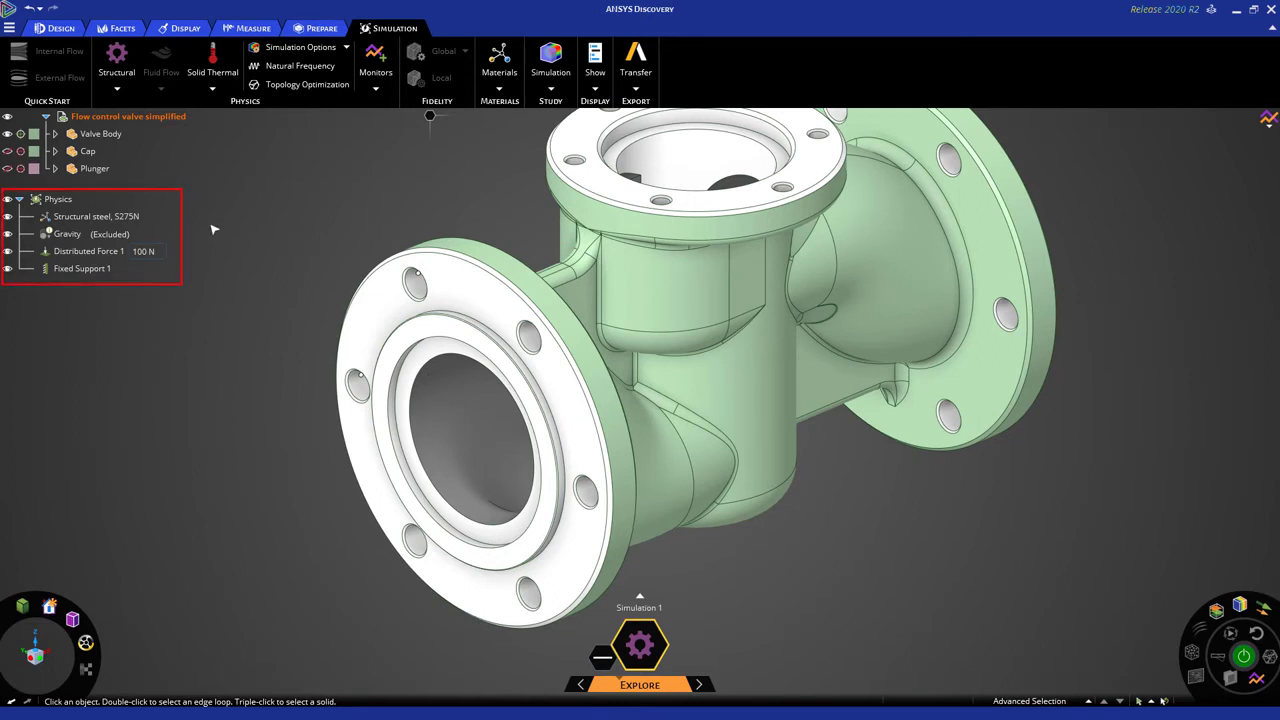
Review where Distributed Force 1 and Fixed Support 1 are applied on the valve.
left_click(89, 254)
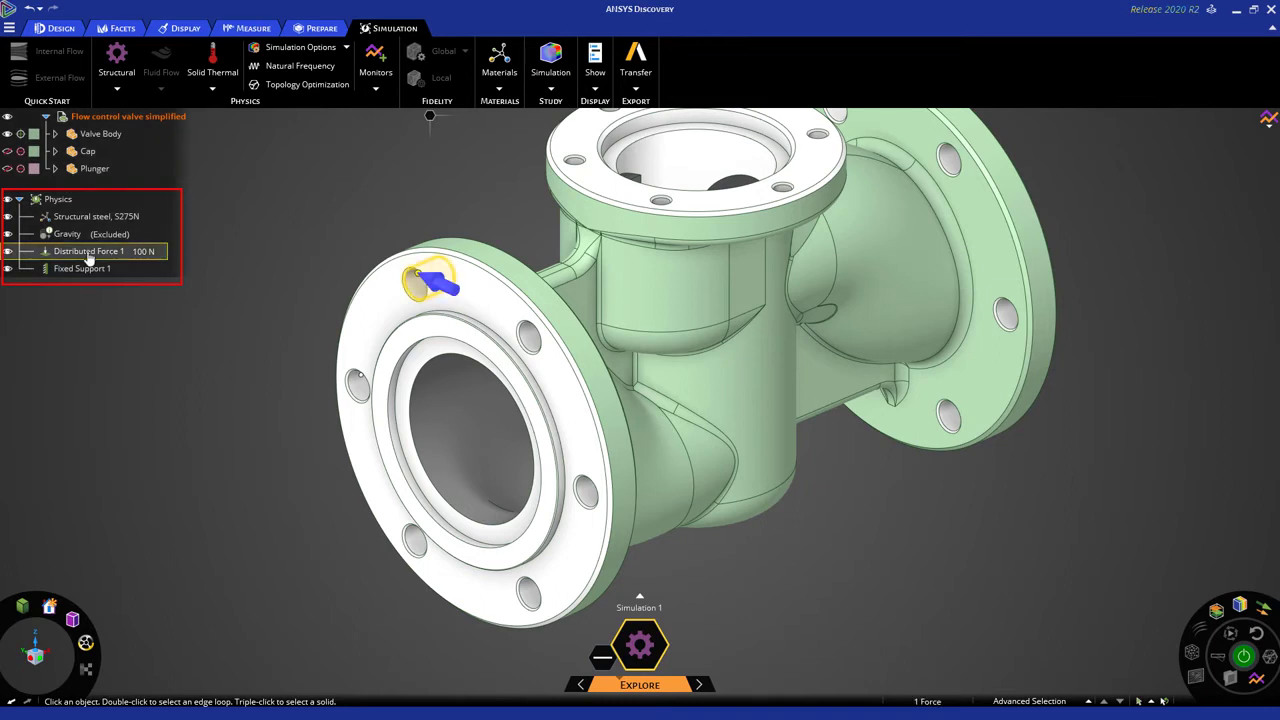
key("Down")
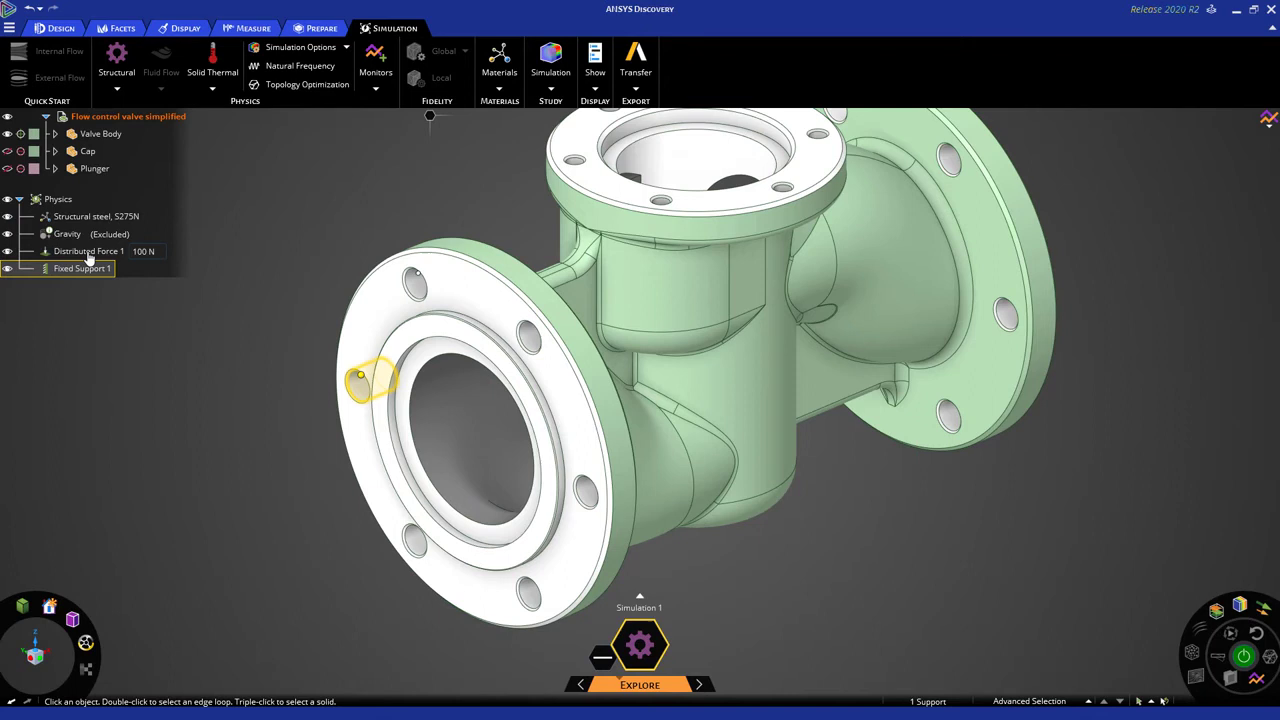
key("Up")
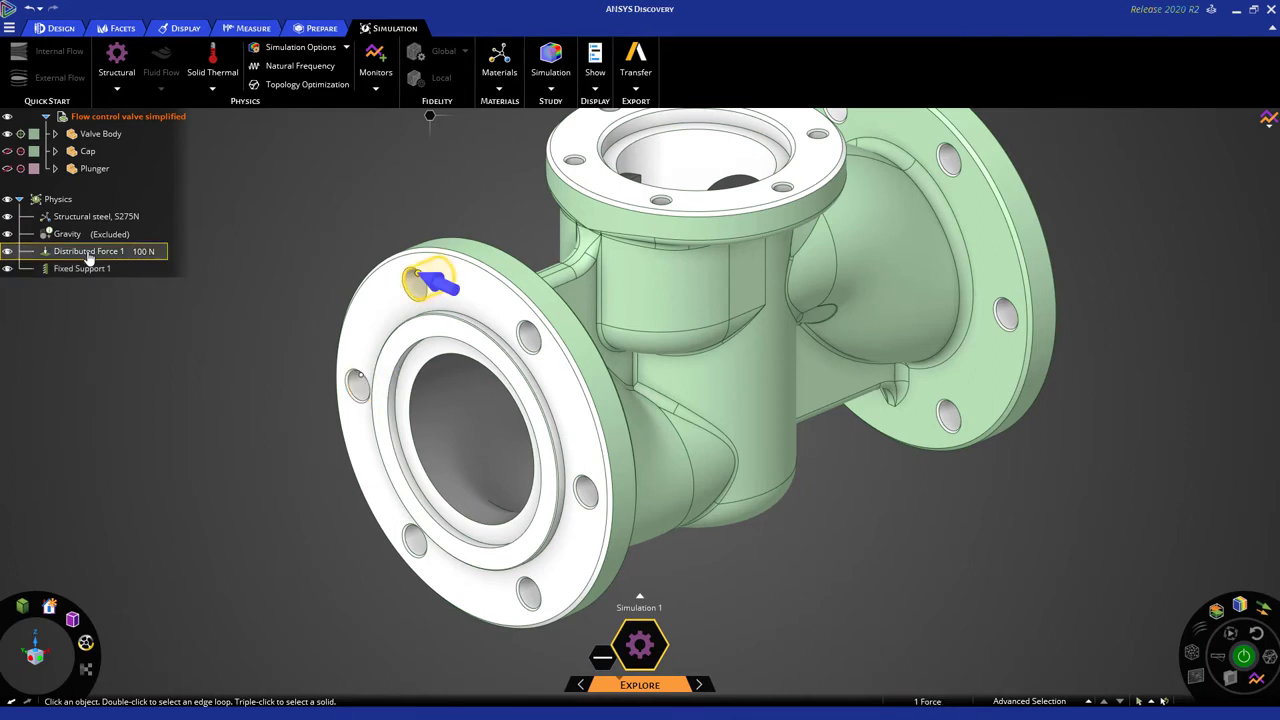
Reopen Distributed Force 1 to edit its 100 N total force.
double_click(88, 256)
scroll(370, 180, "down", 2)
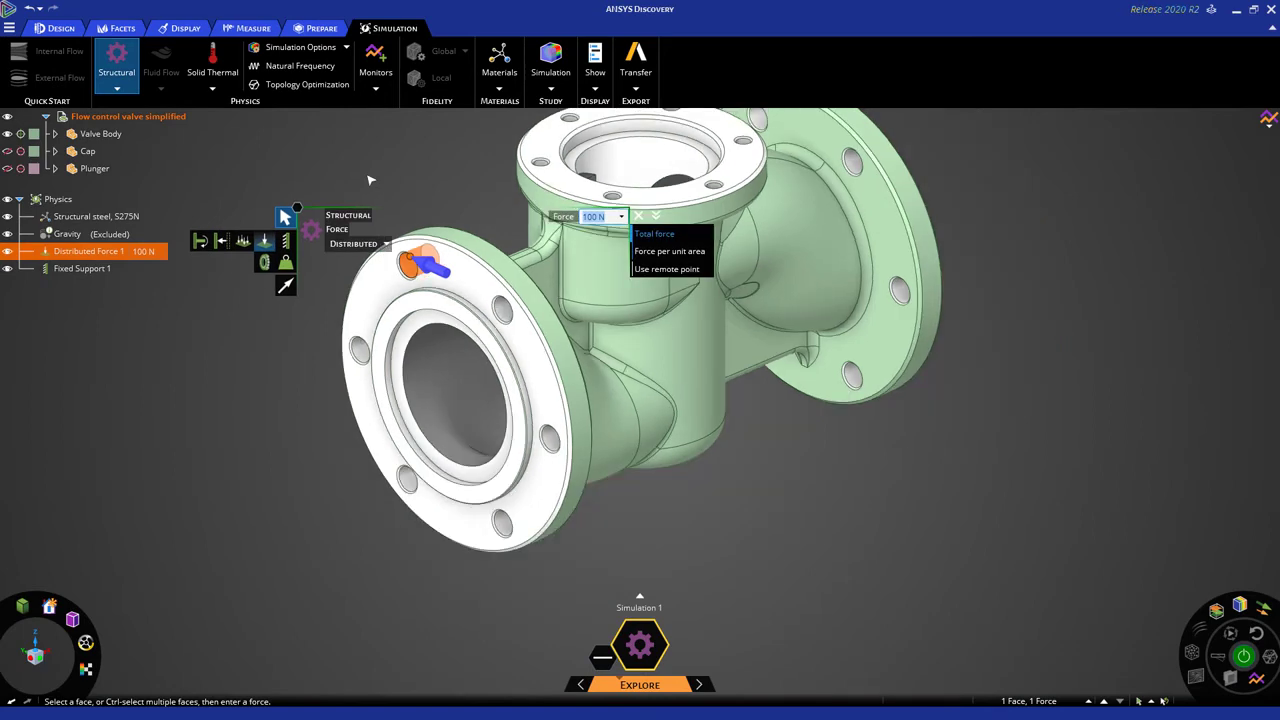
scroll(370, 180, "up", 3)
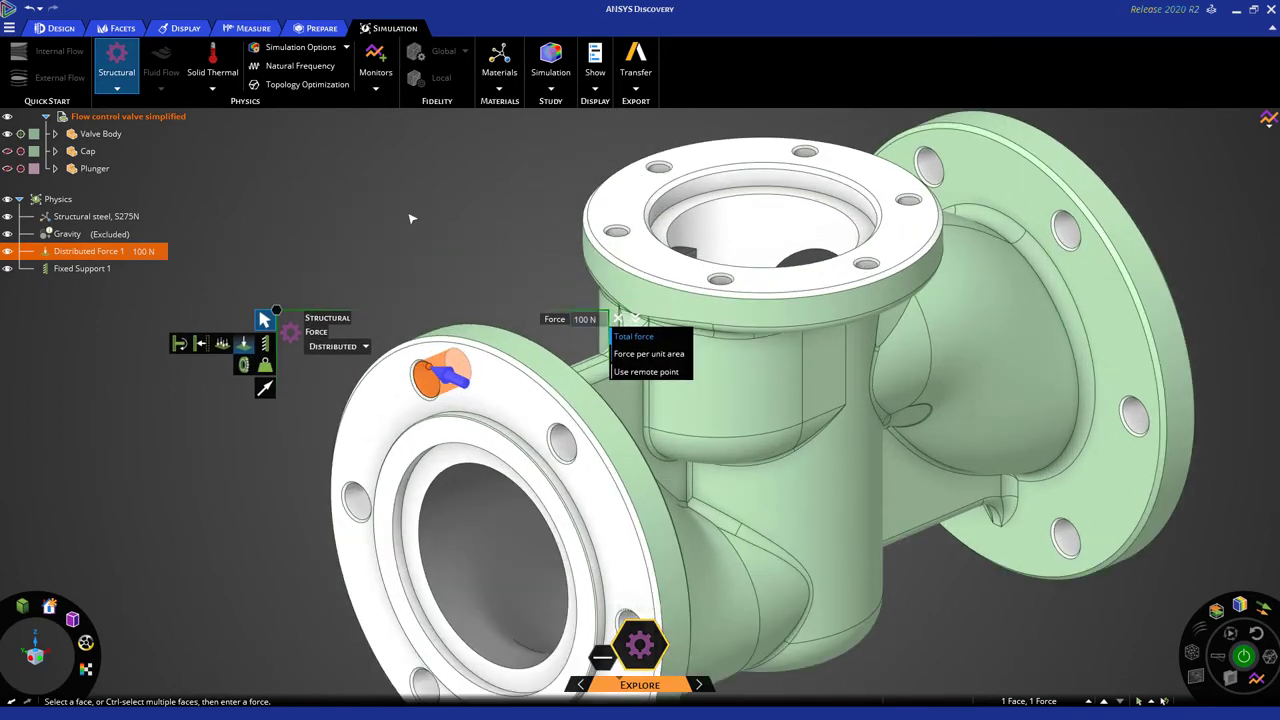
scroll(410, 218, "down", 2)
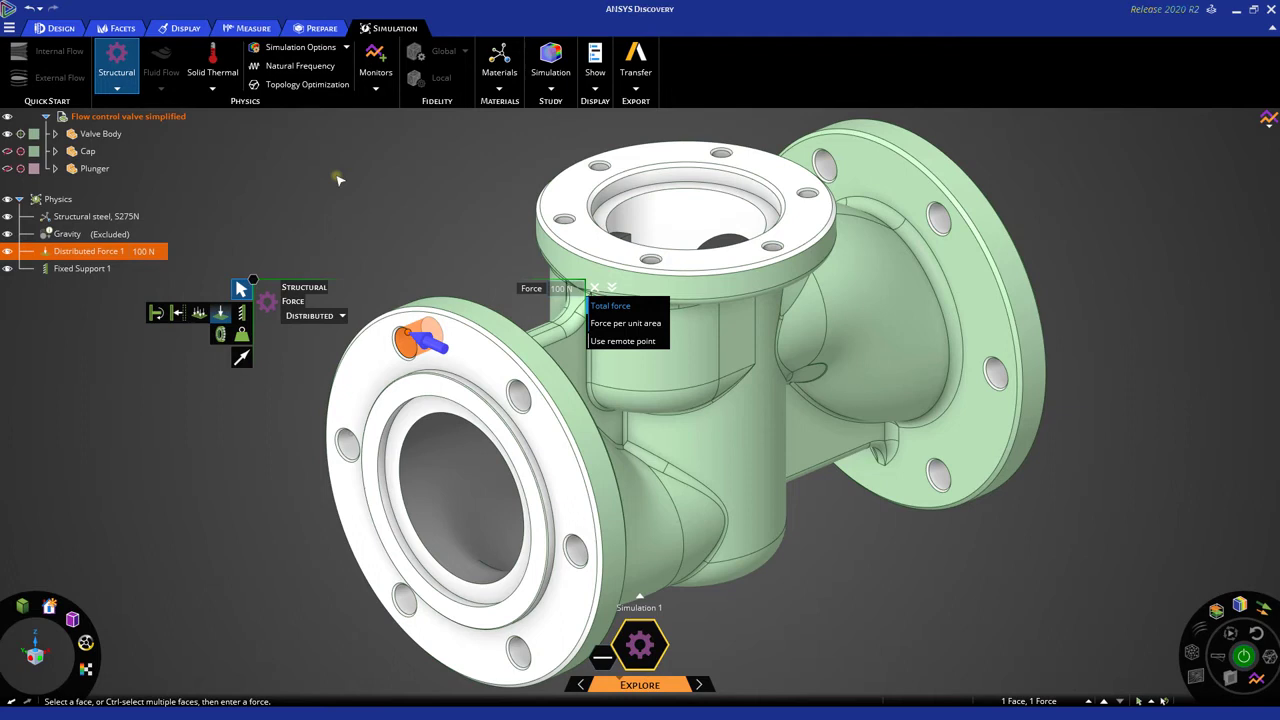
left_click(9, 28)
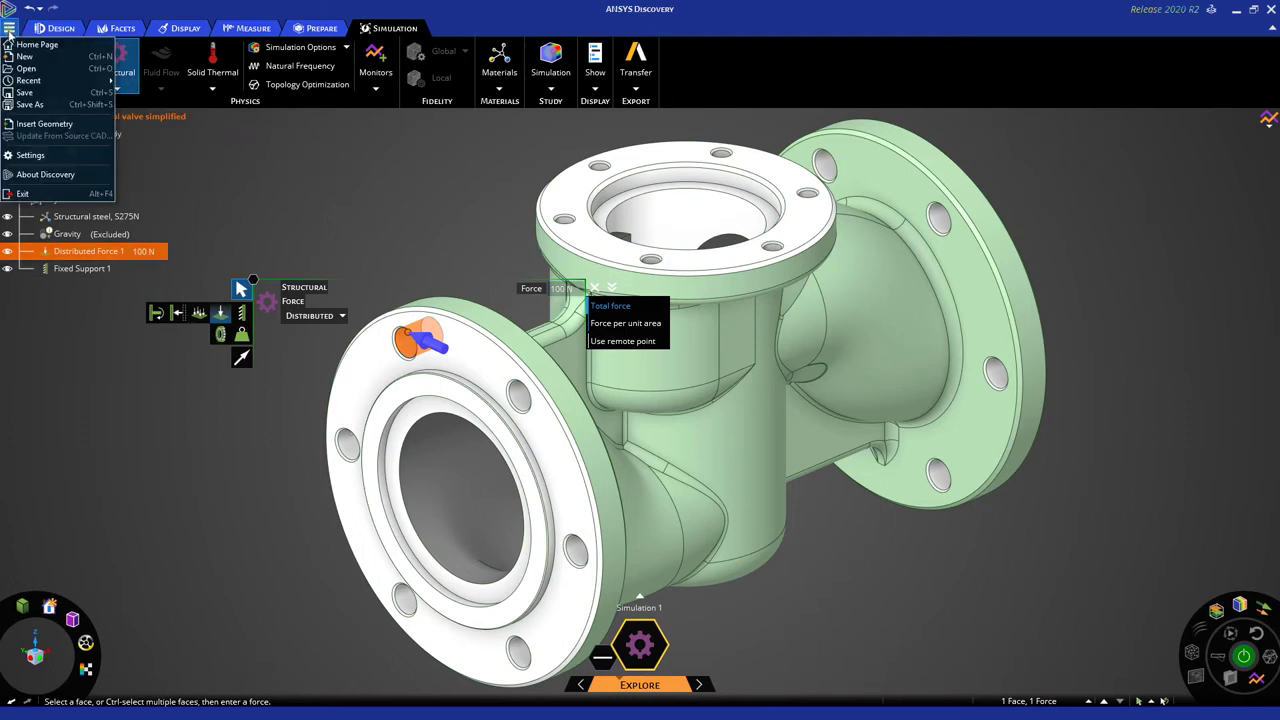
left_click(30, 155)
left_click_drag(512, 142, 847, 308)
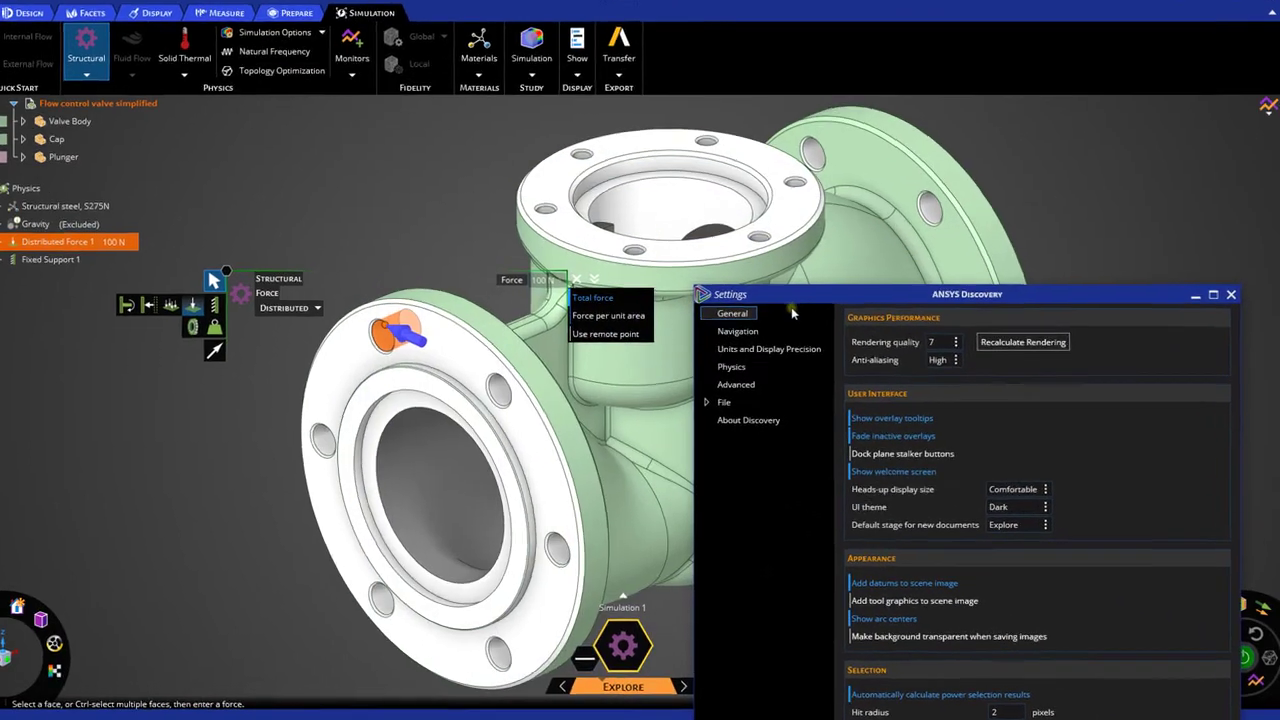
left_click(772, 325)
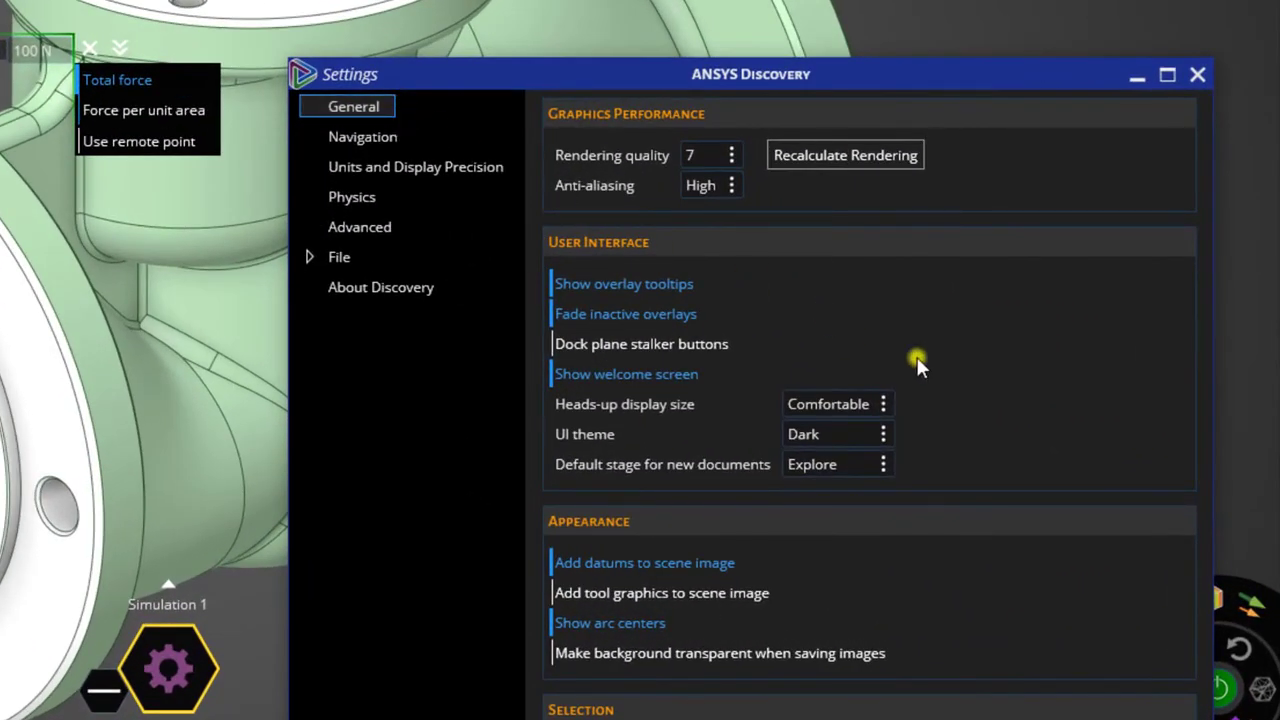
key("Tab")
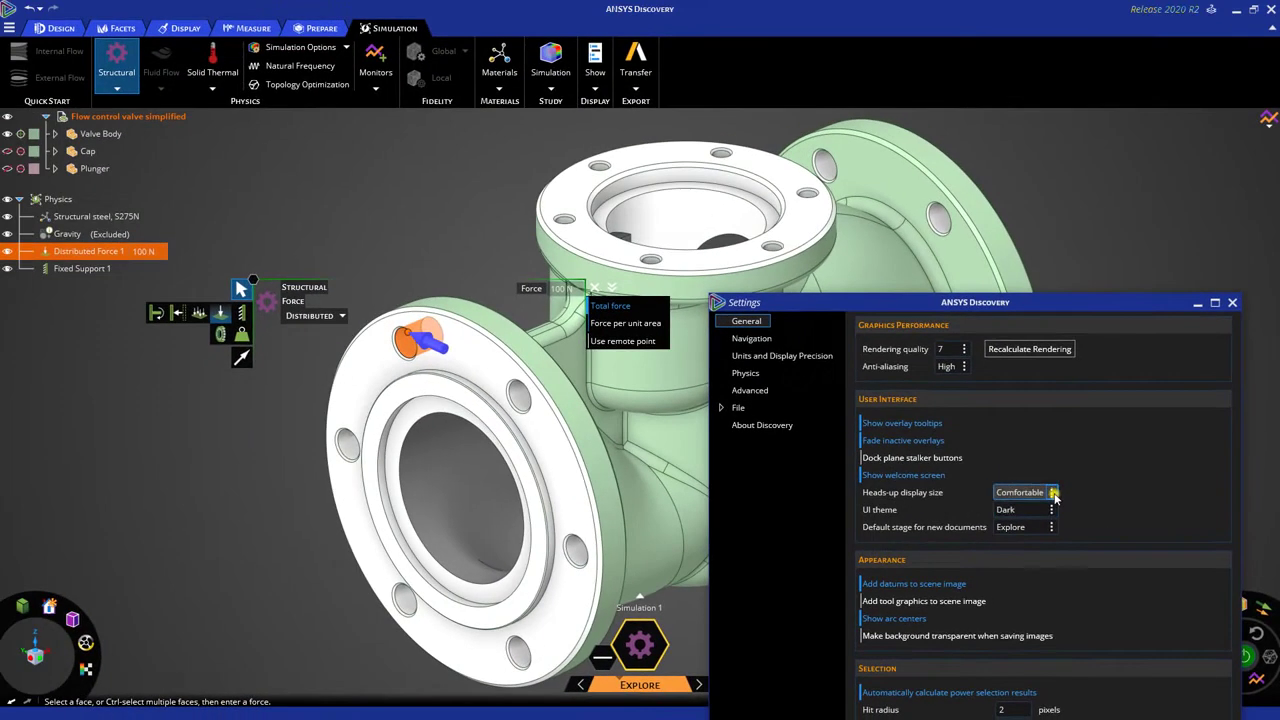
left_click(880, 405)
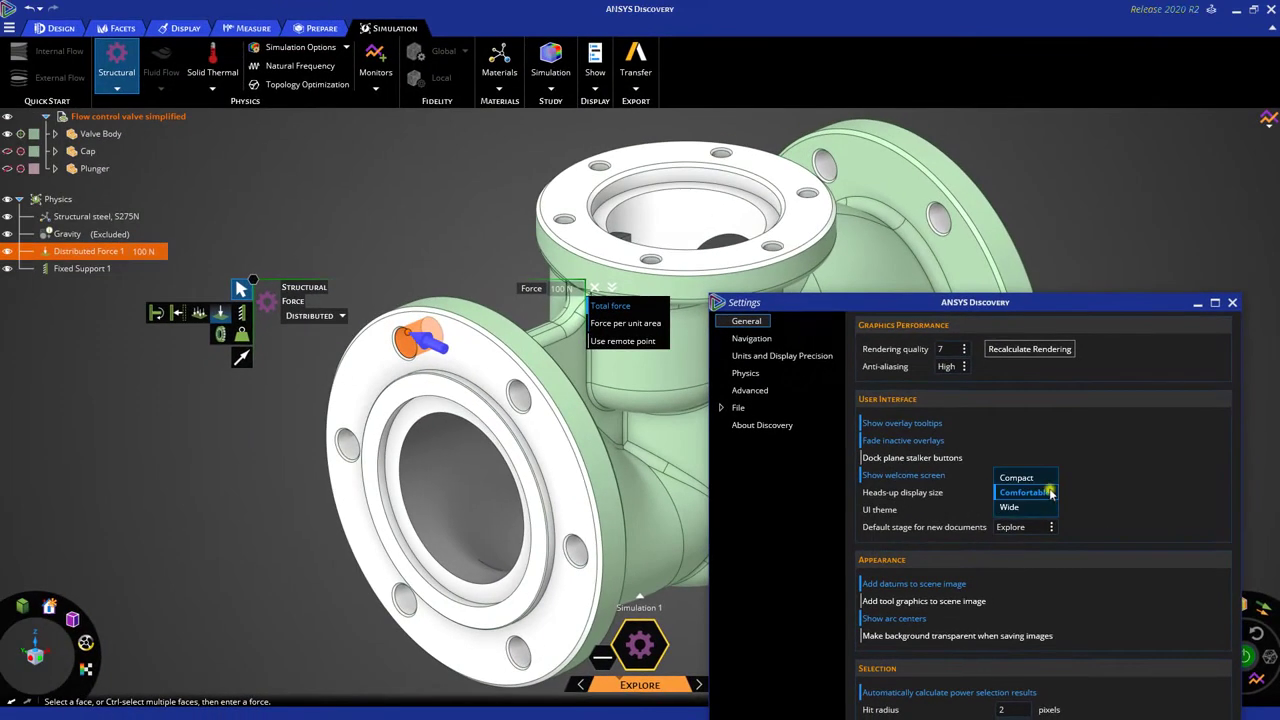
left_click(1036, 478)
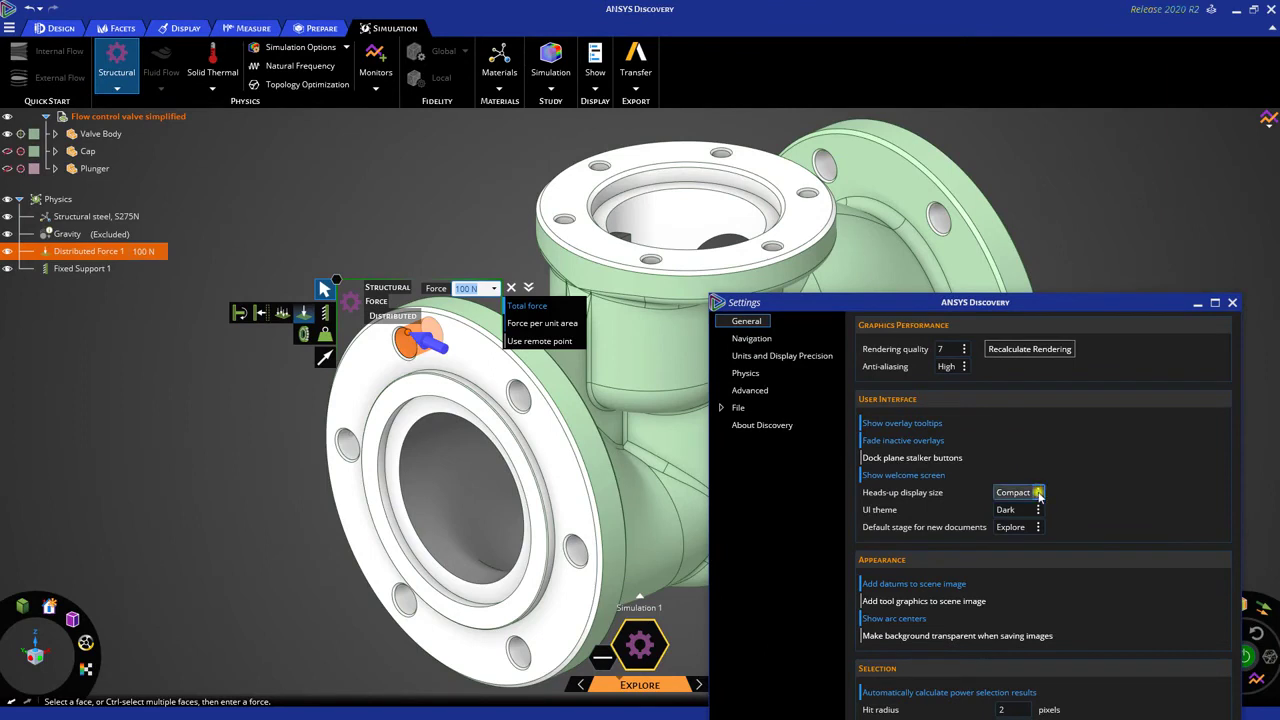
left_click(1039, 493)
left_click(1020, 521)
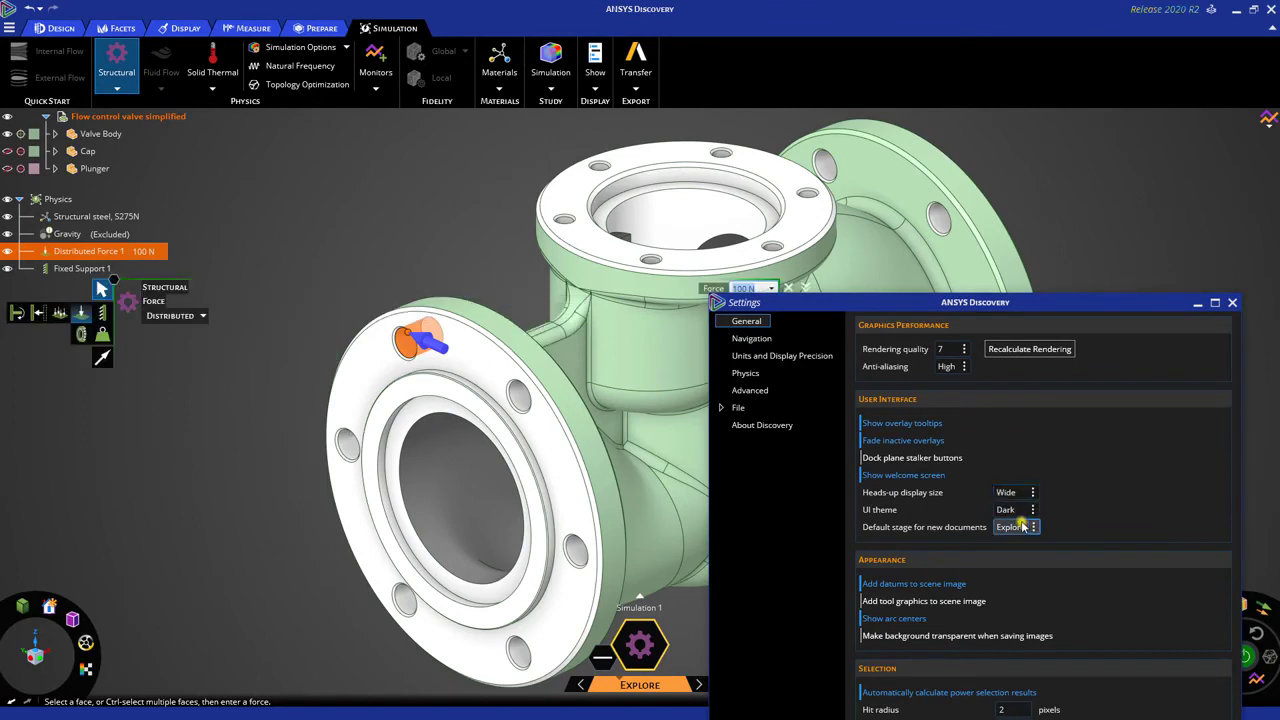
left_click_drag(1037, 305, 1056, 388)
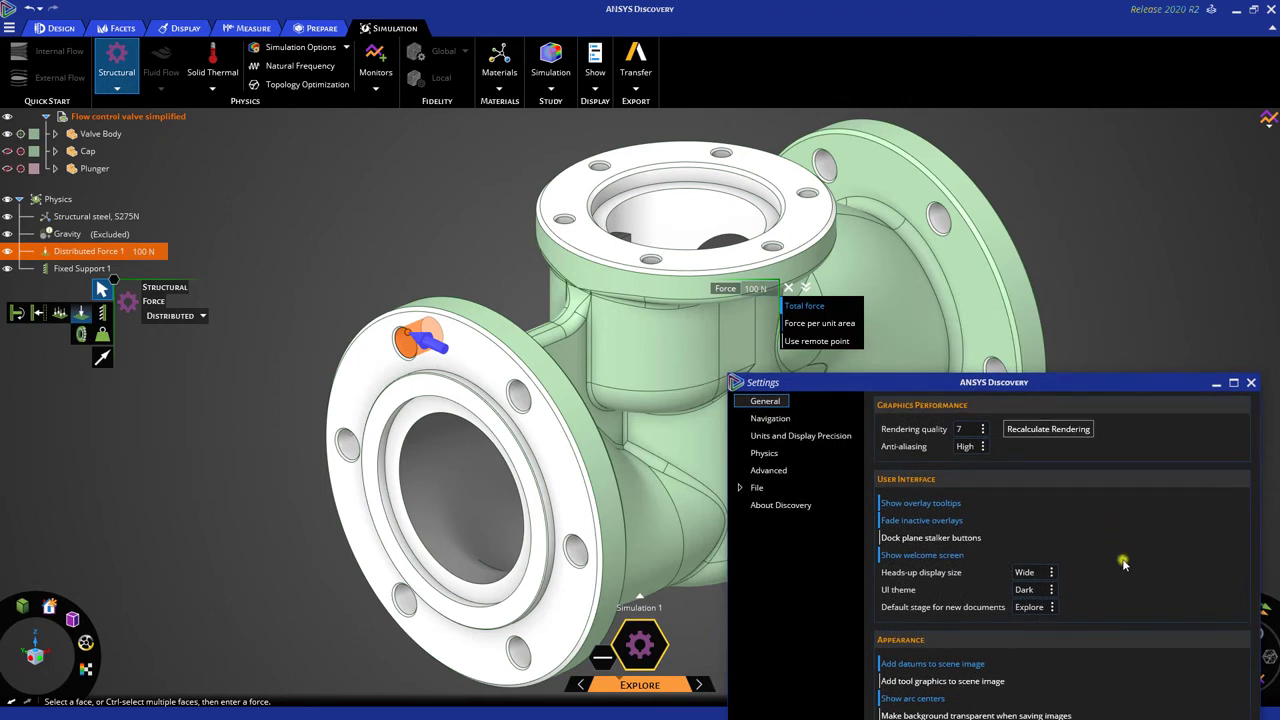
left_click(1053, 573)
left_click(1047, 561)
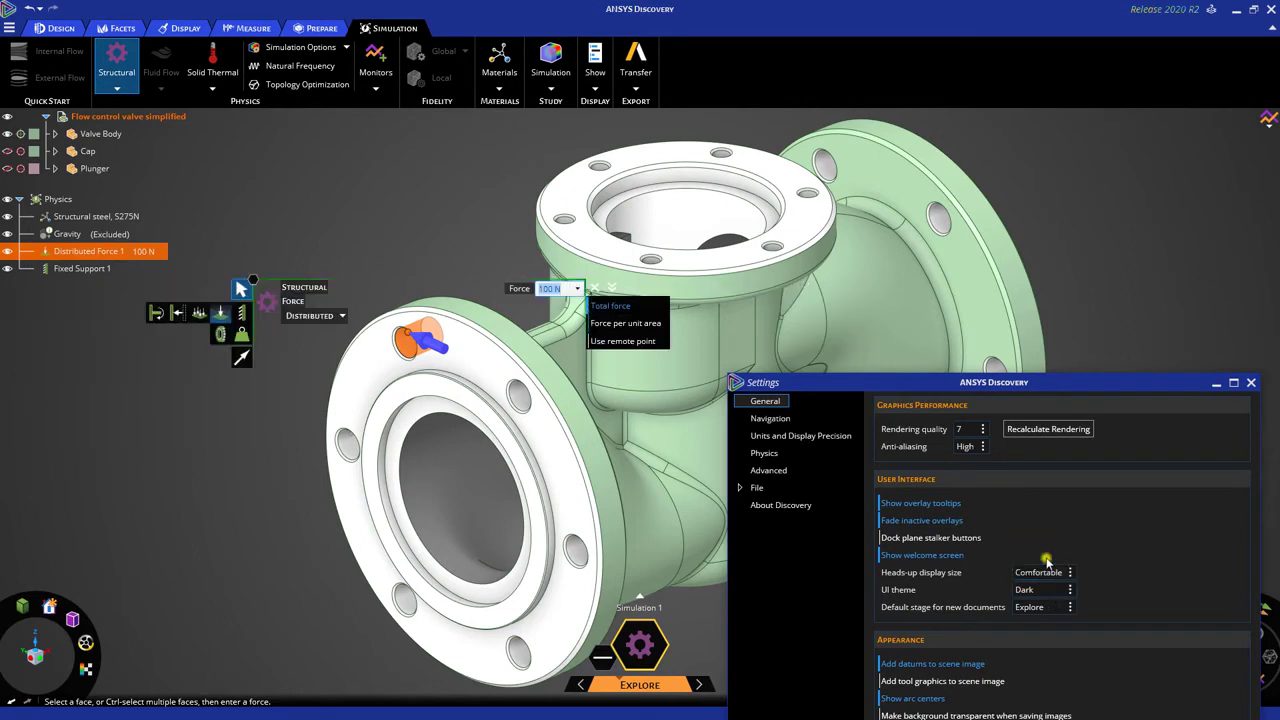
left_click_drag(1099, 382, 1072, 187)
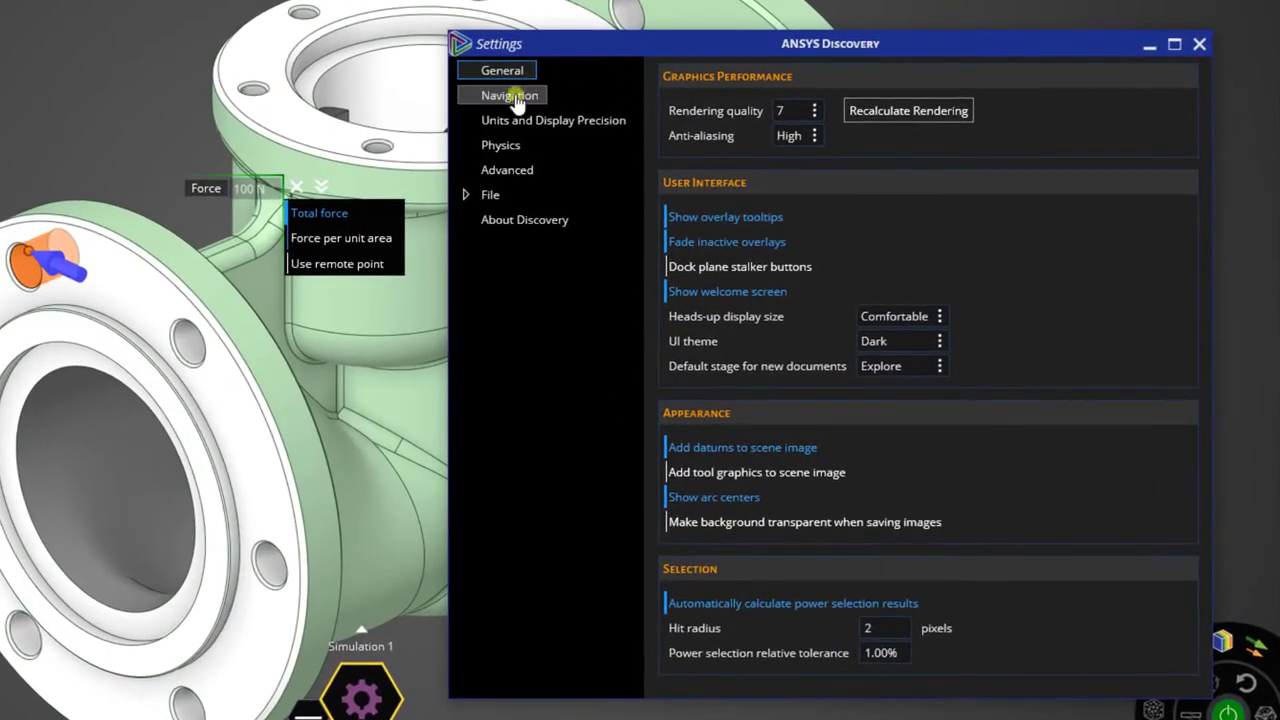
Browse the Navigation, Units, Physics and Advanced settings pages, close Settings, and exit the Force tool.
left_click(512, 96)
left_click(517, 121)
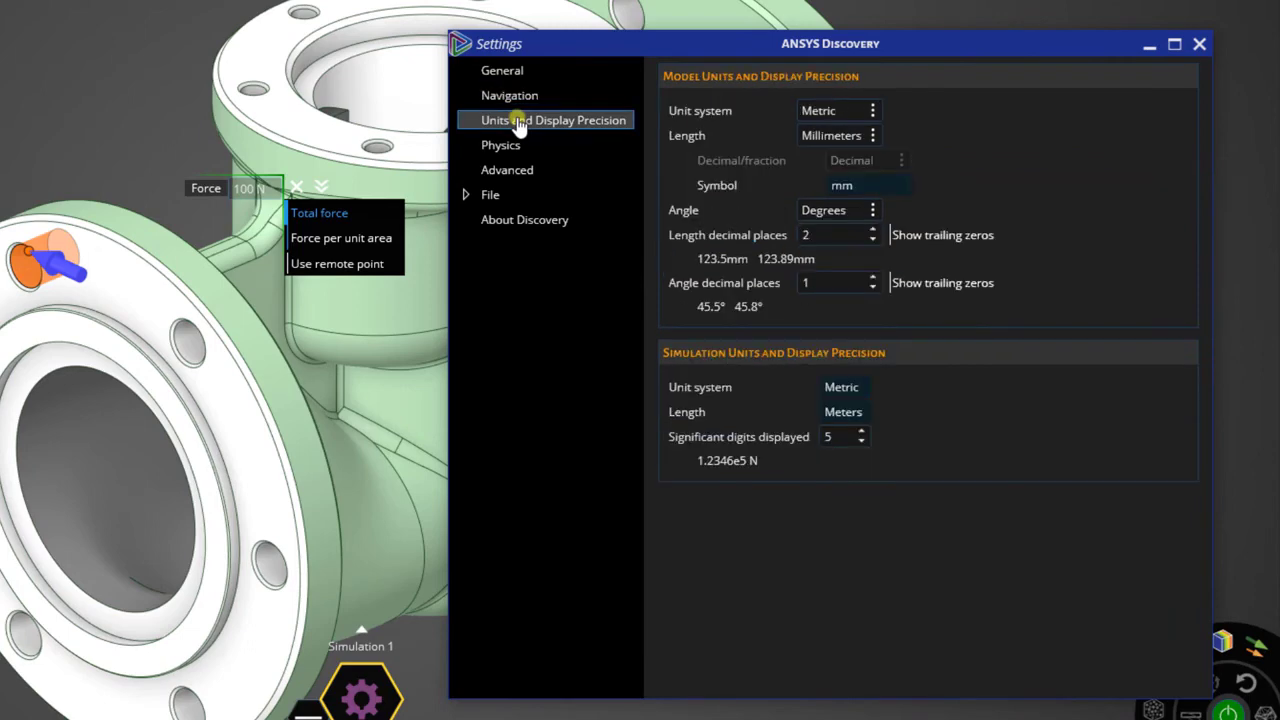
left_click(512, 147)
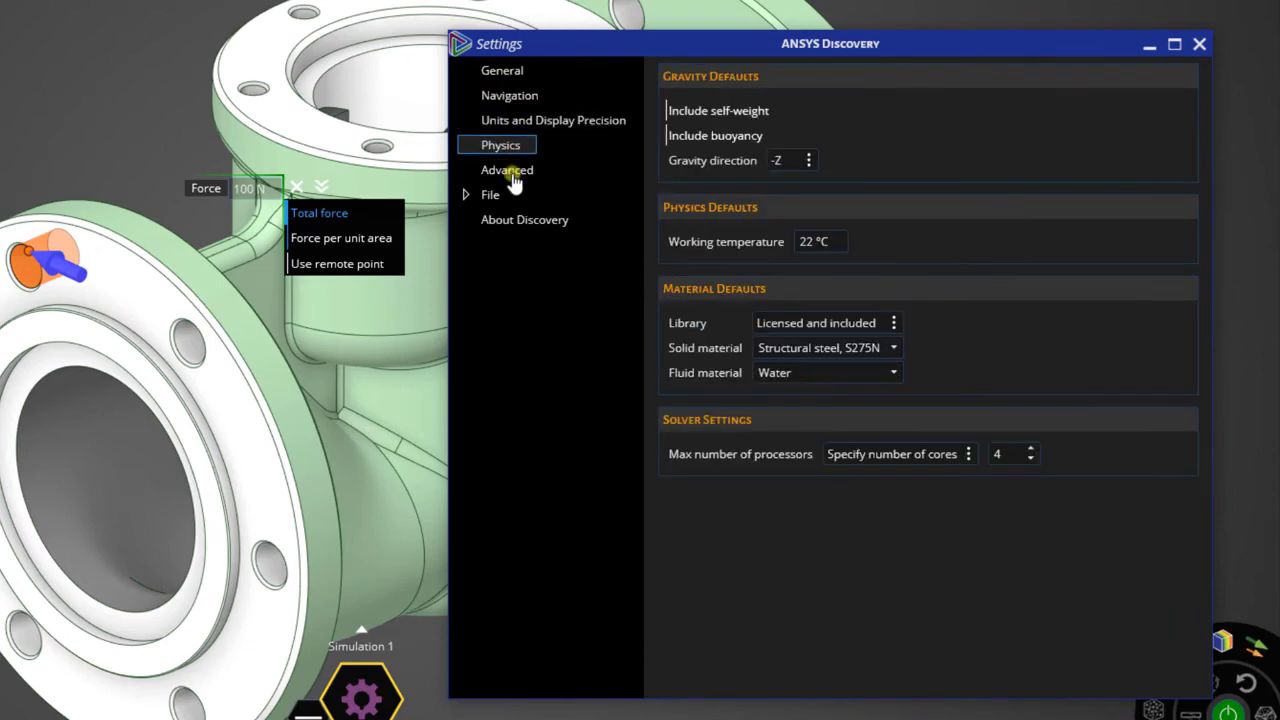
left_click(510, 170)
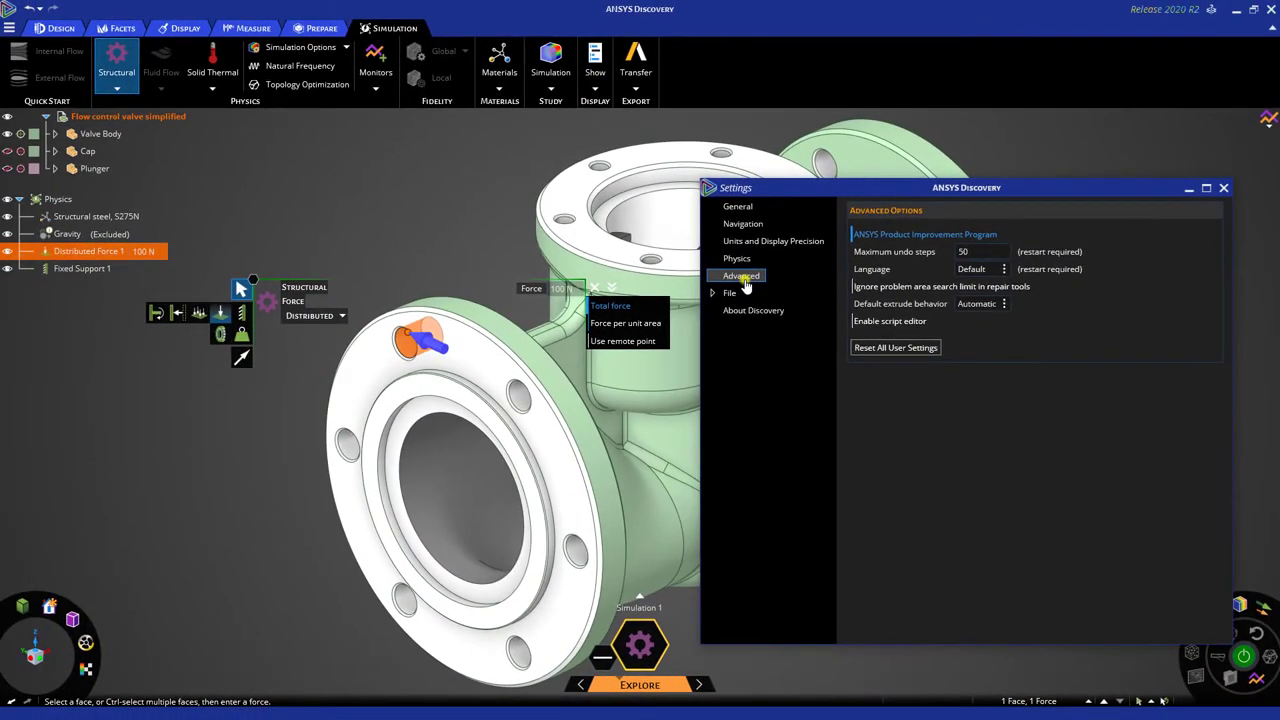
left_click(1223, 188)
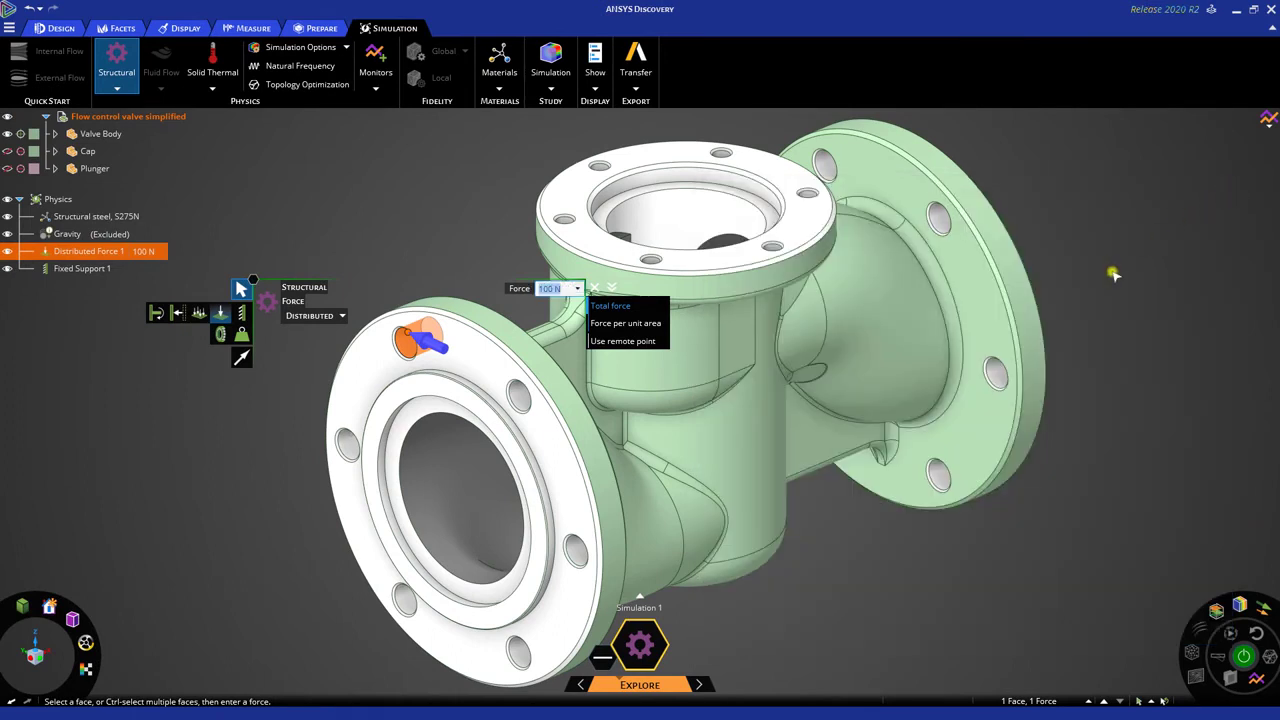
key("Escape")
key("Escape")
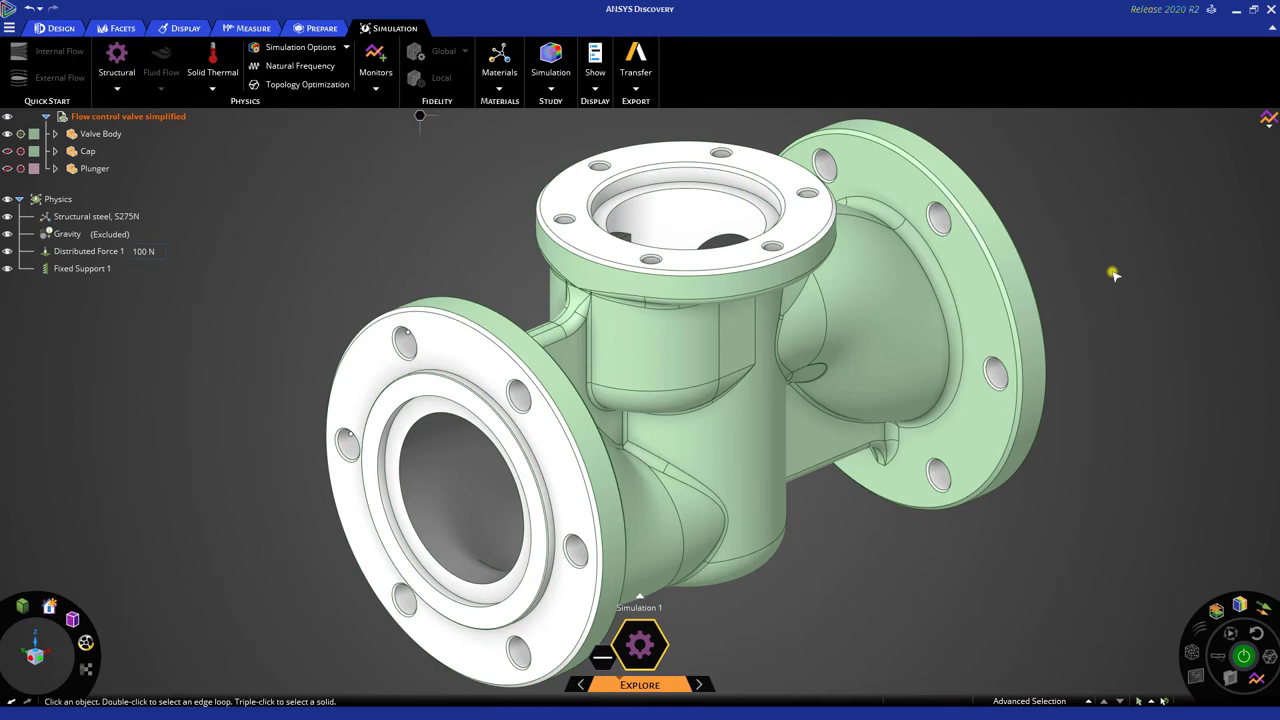
Select a flange face and change the valve body colour from green to blue.
scroll(1112, 275, "down", 3)
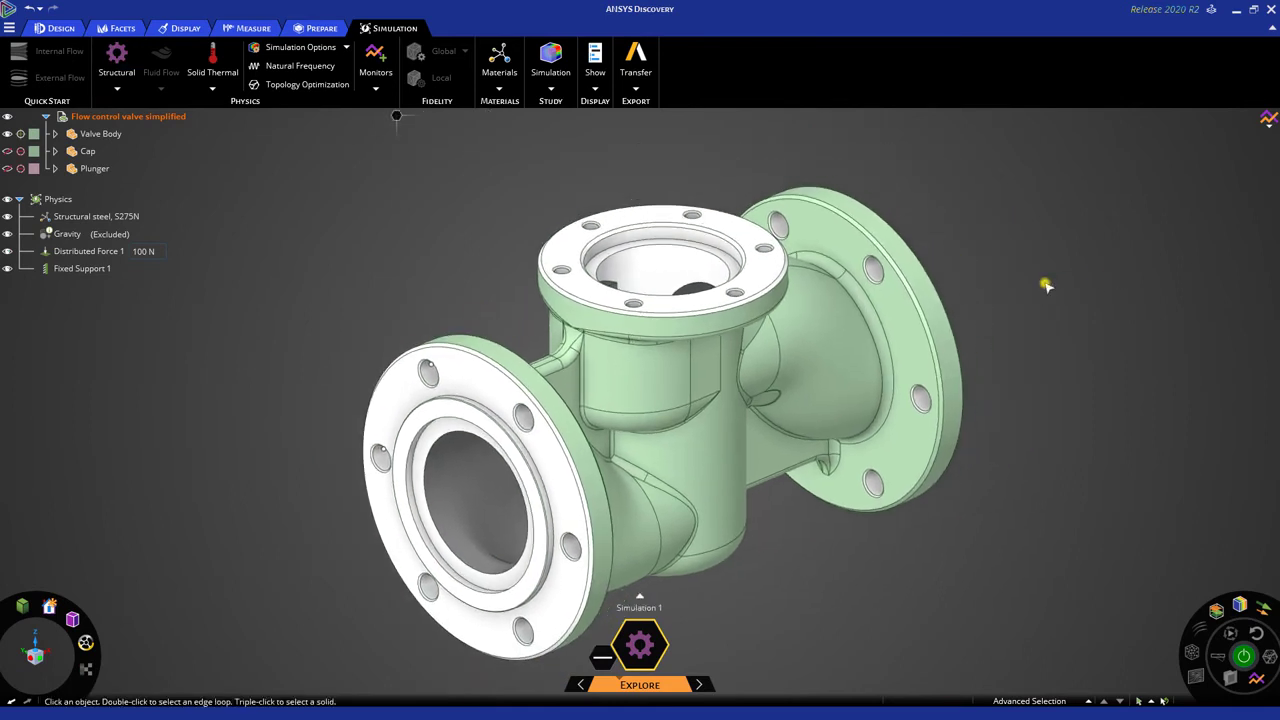
left_click(872, 242)
scroll(948, 227, "down", 3)
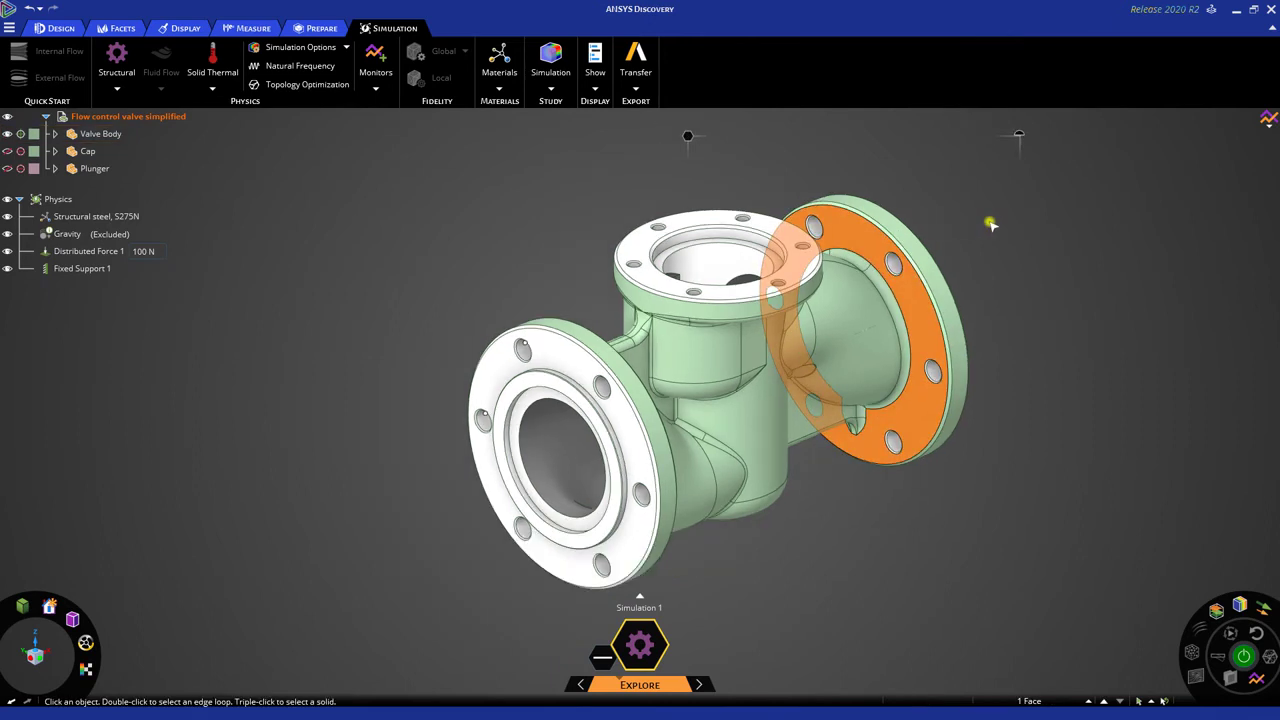
left_click(913, 213)
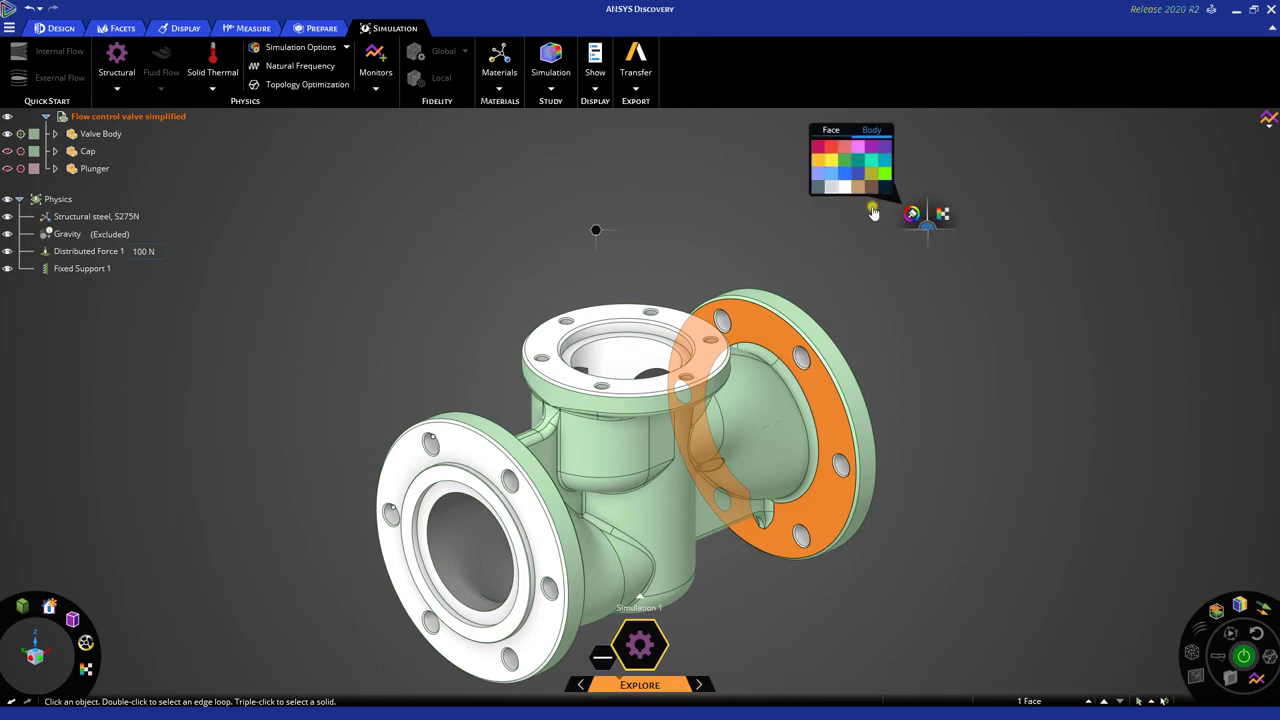
left_click(817, 188)
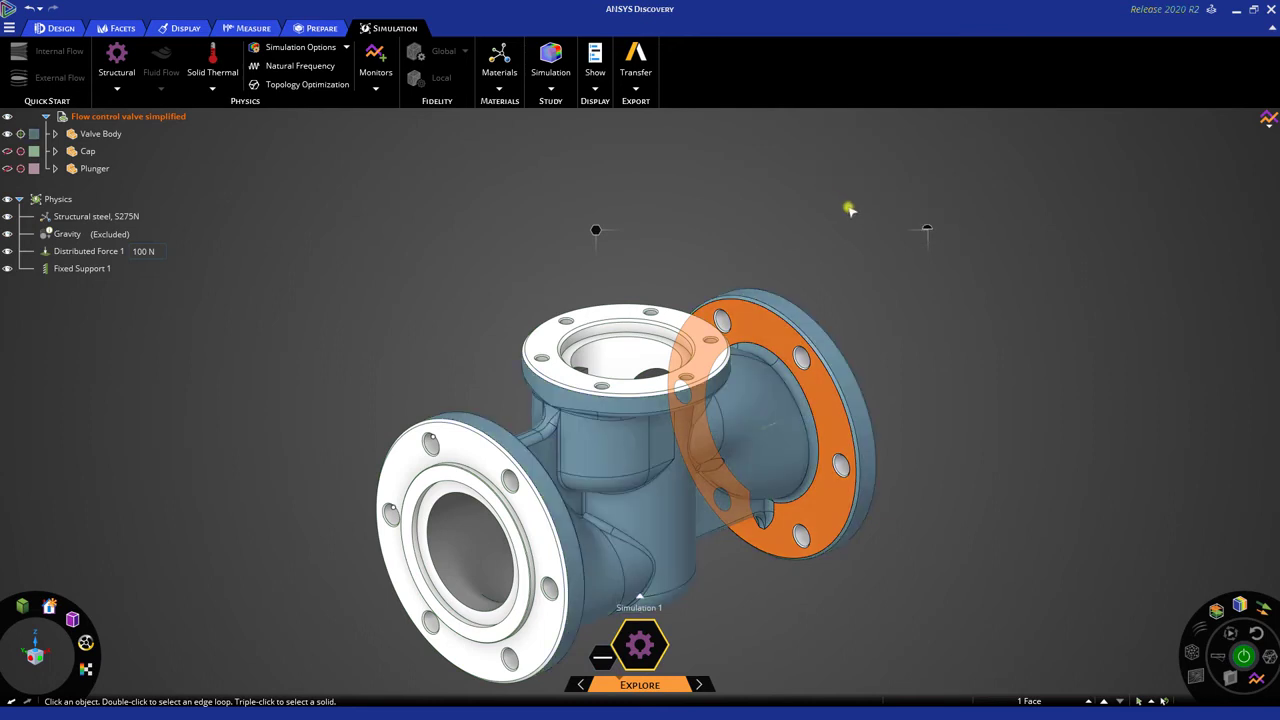
left_click(982, 297)
Turn the valve body's transparency on and back off, then clear the selection.
left_click(788, 328)
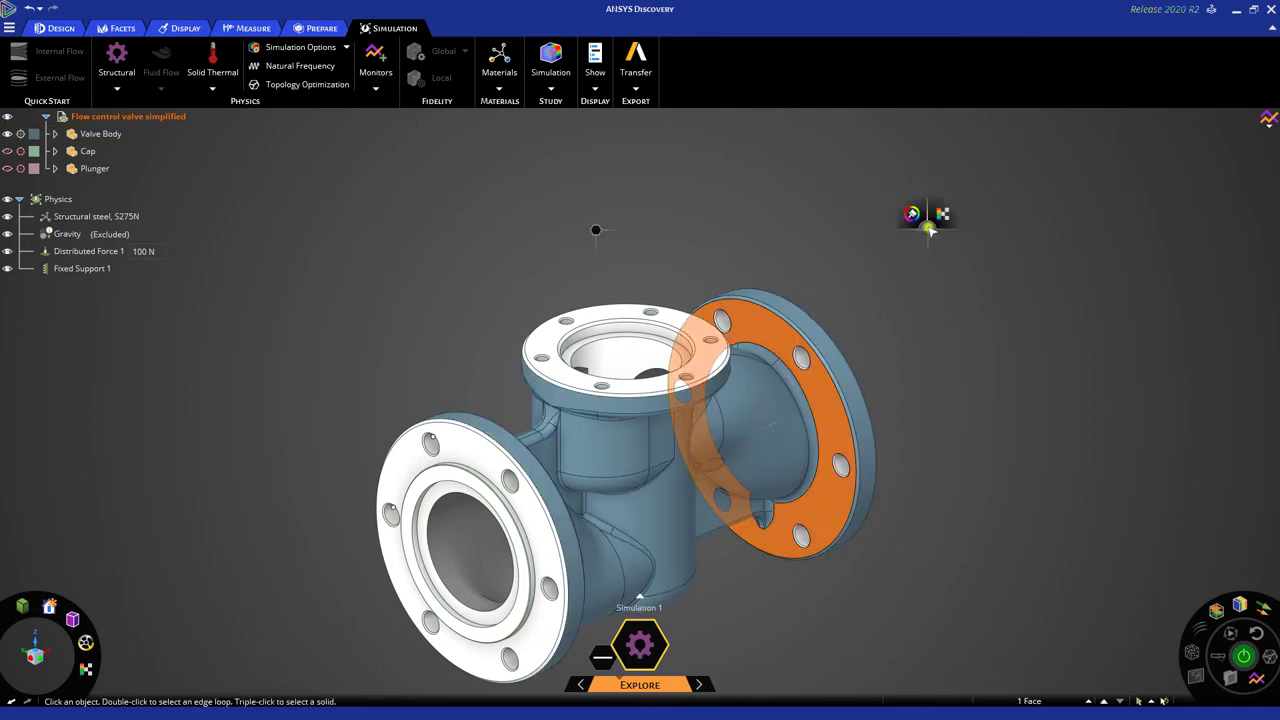
left_click(943, 214)
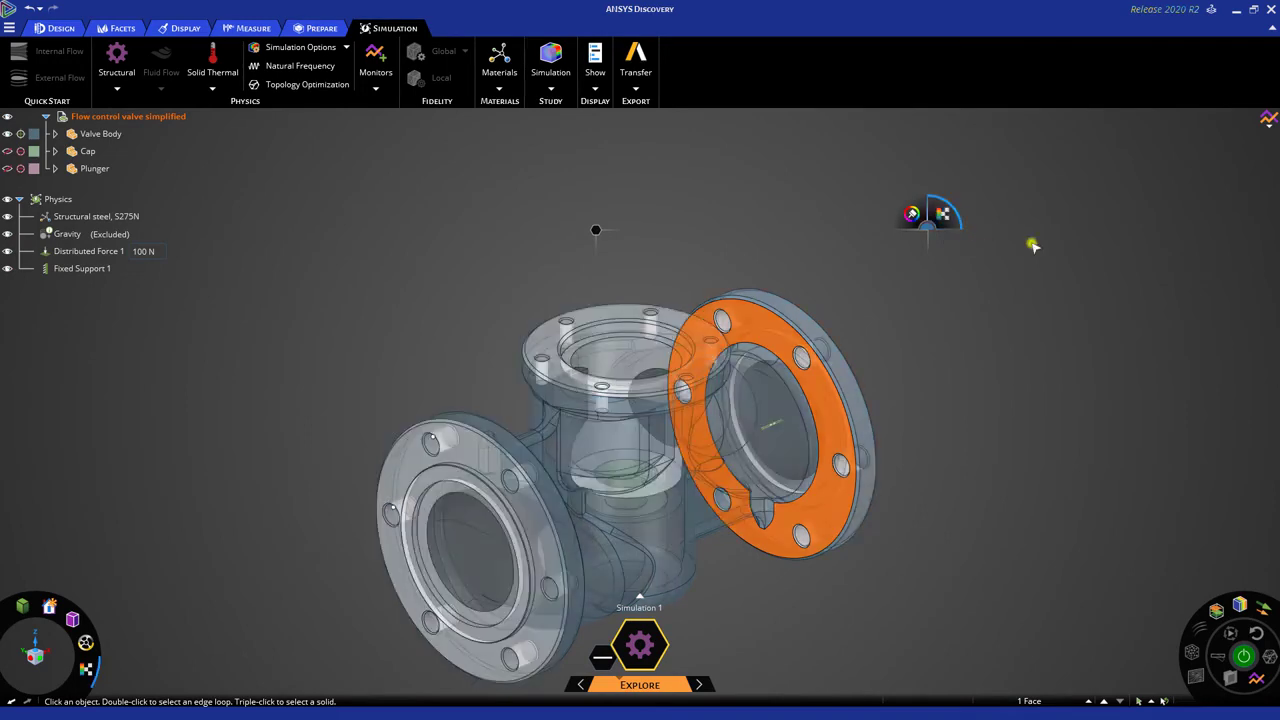
left_click(940, 214)
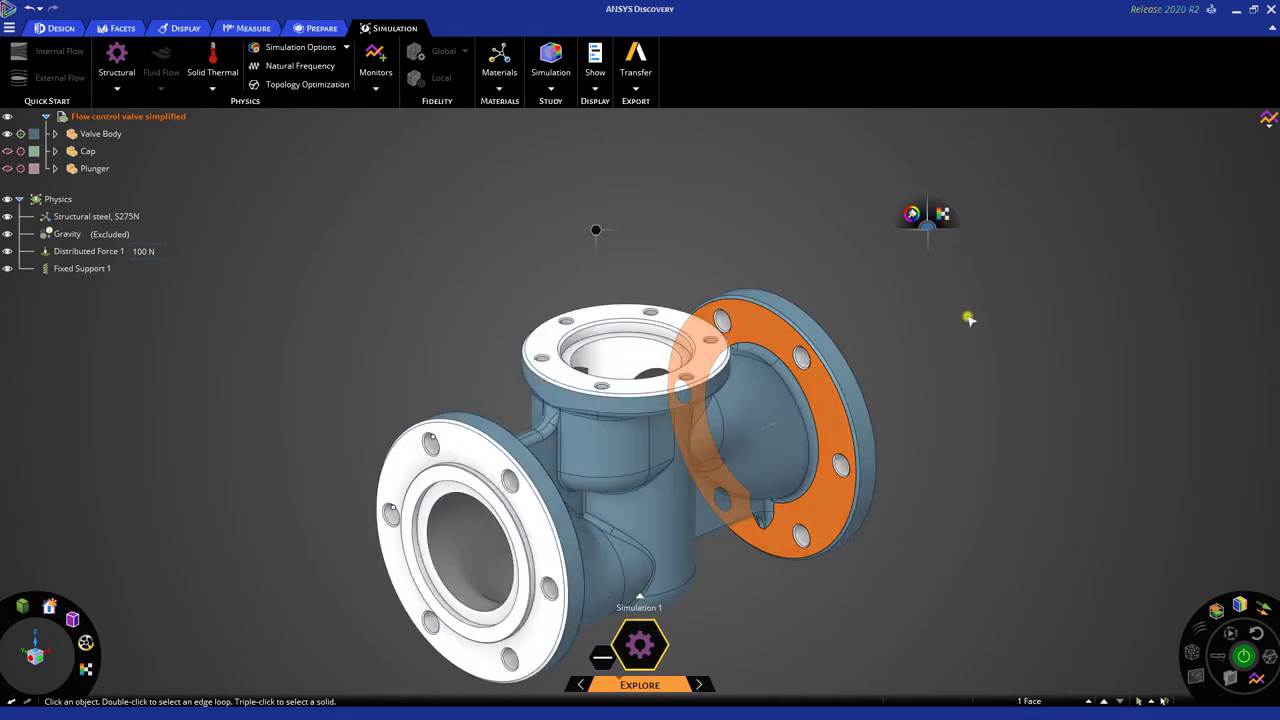
left_click(947, 316)
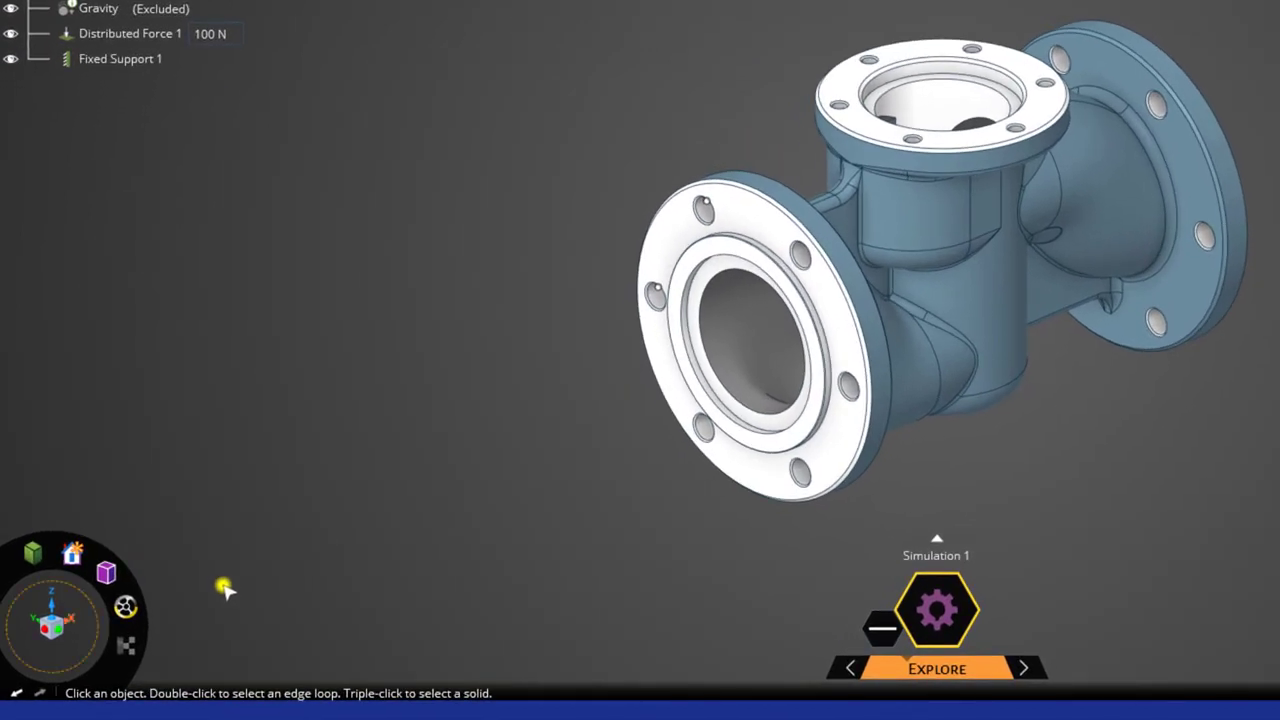
Check side and end views with the view cube, then return to the Home view.
left_click(58, 628)
left_click(66, 628)
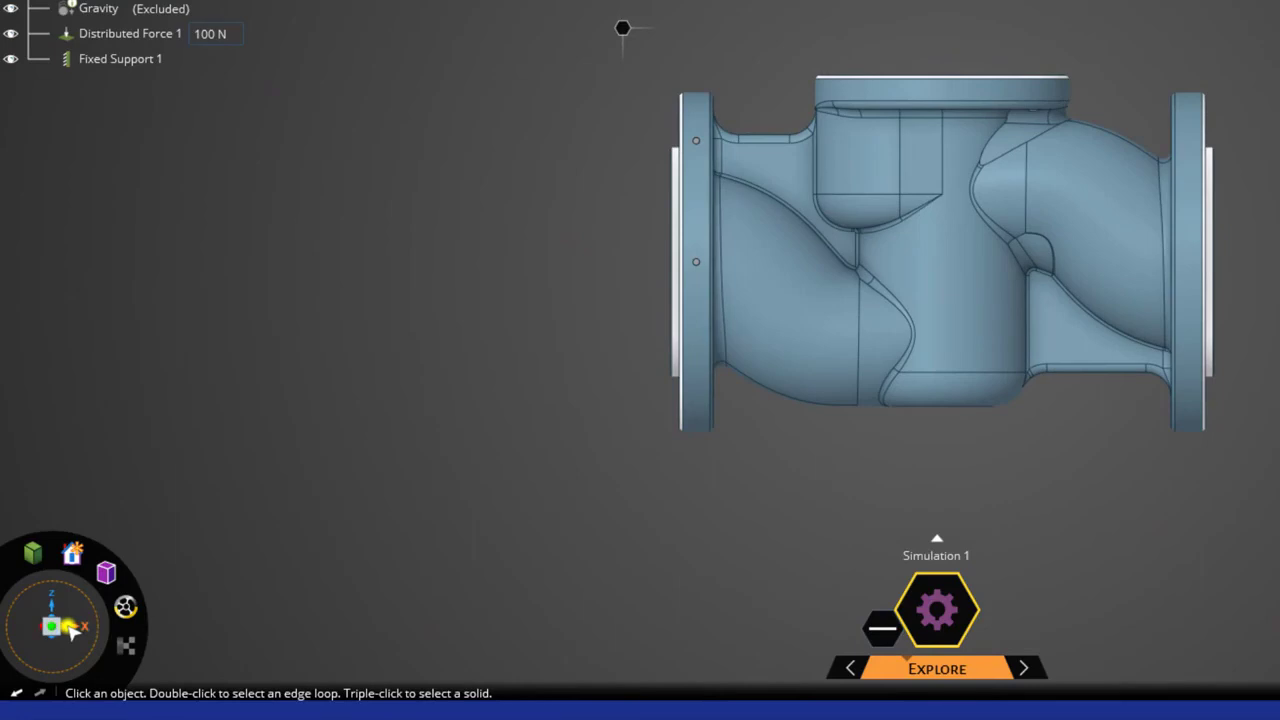
left_click(68, 626)
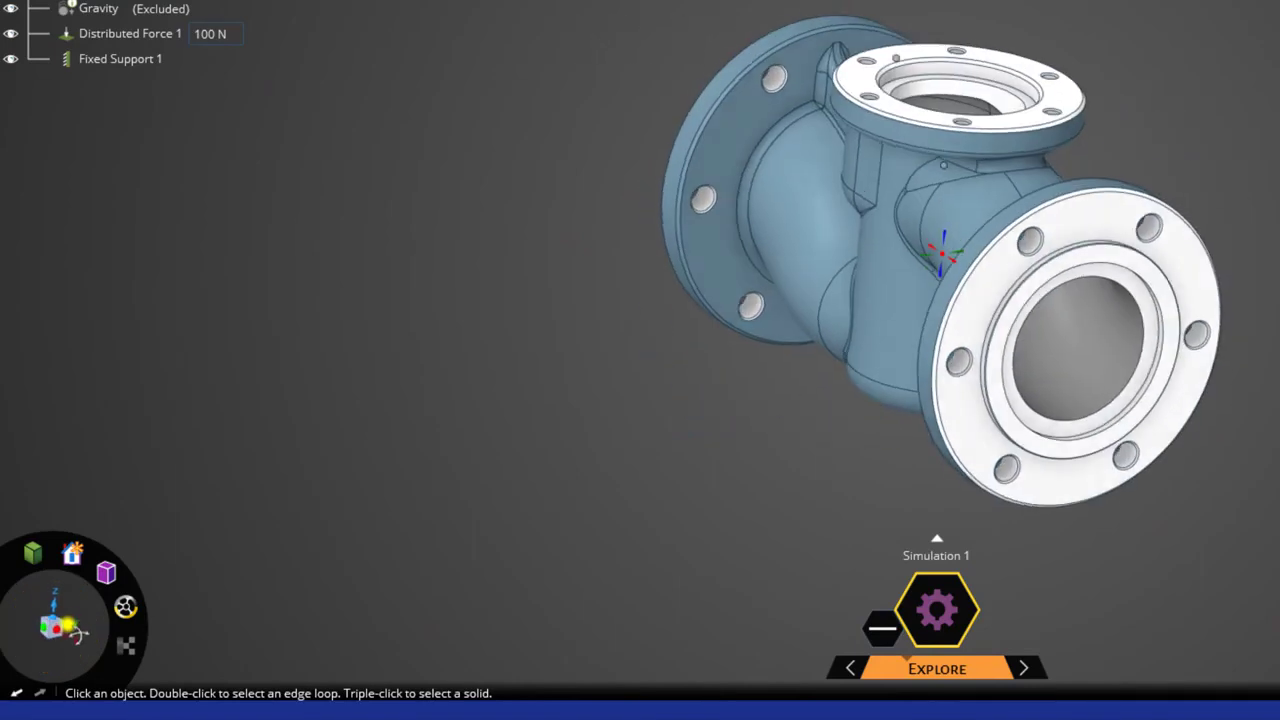
mouse_move(70, 557)
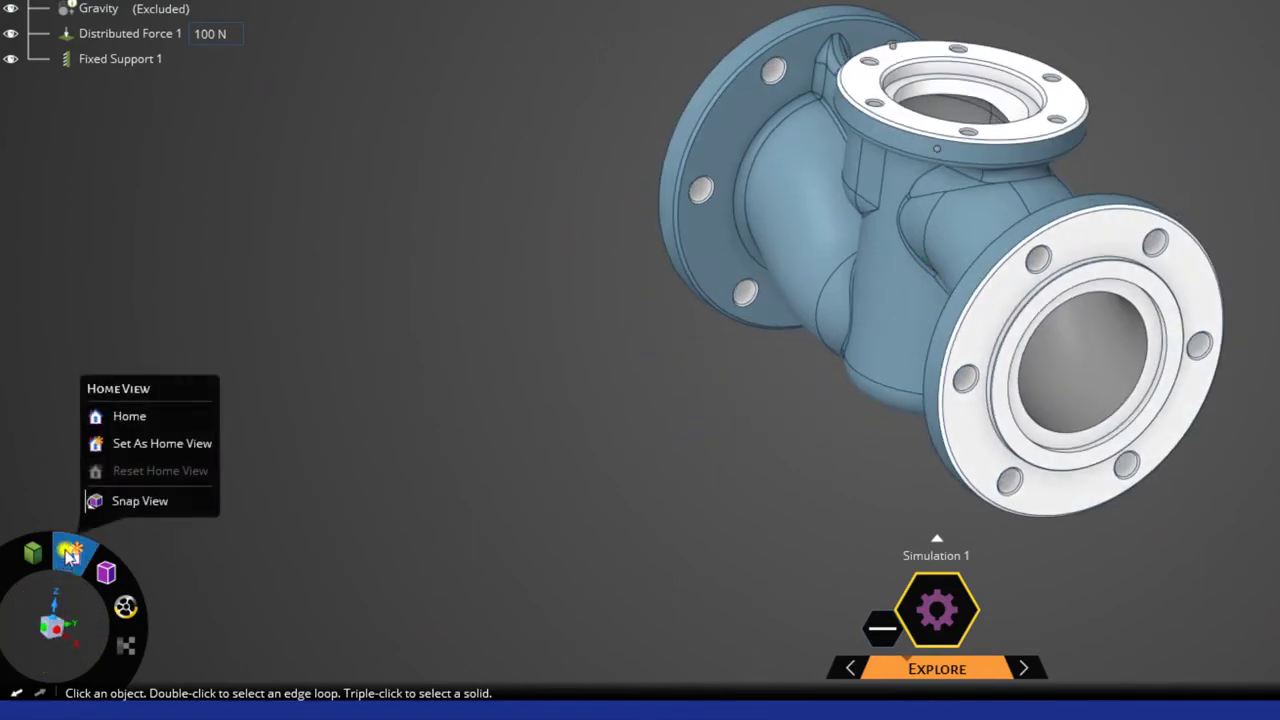
left_click(130, 421)
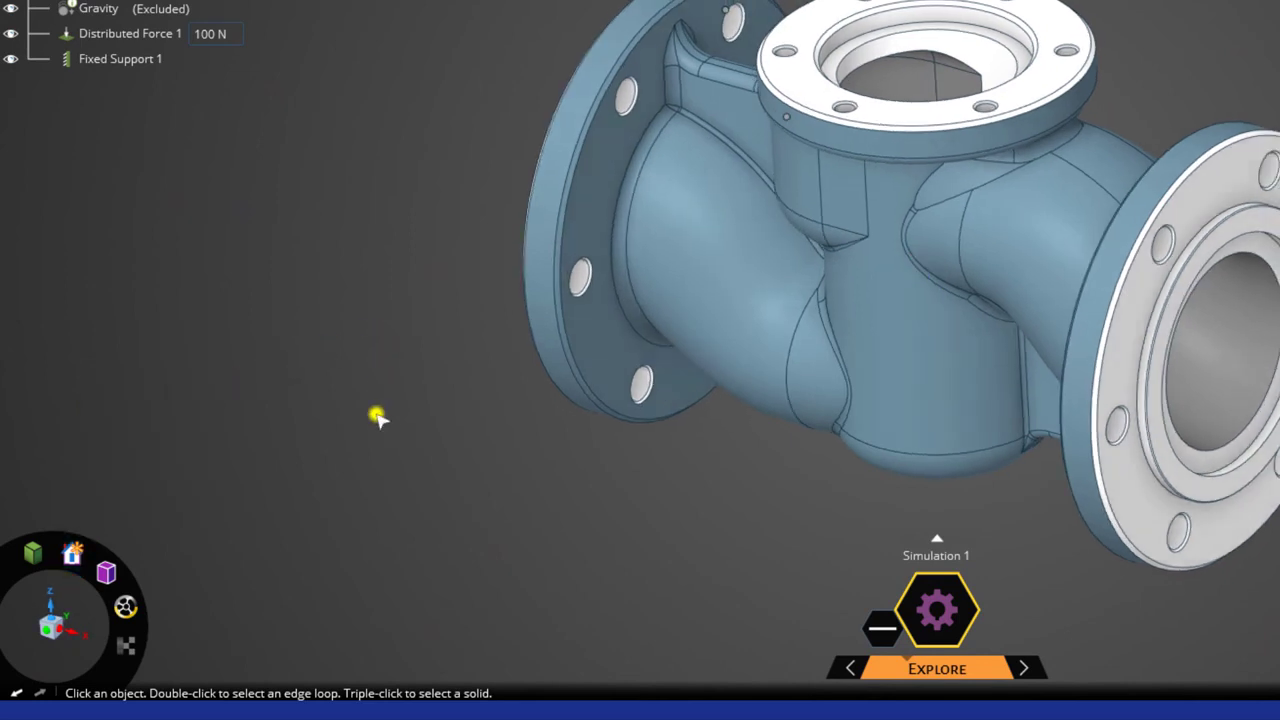
Switch the graphics to Wireframe and then to plain Shaded.
mouse_move(33, 556)
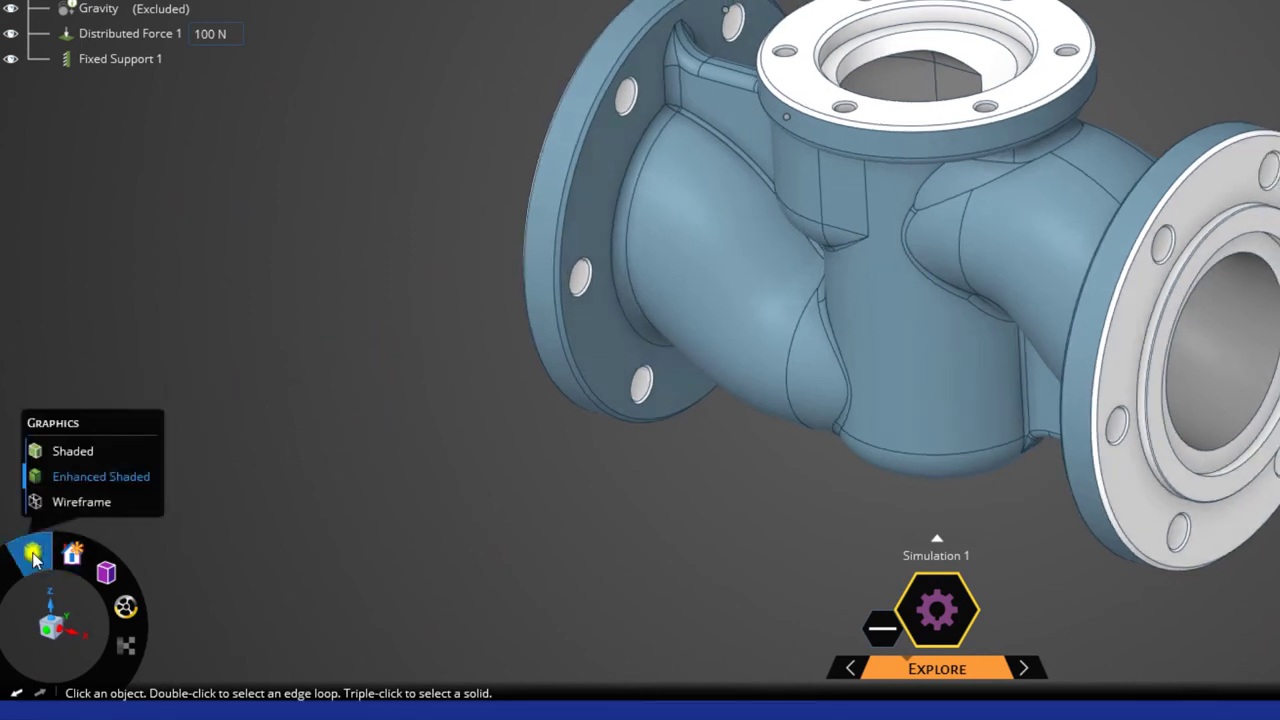
left_click(57, 506)
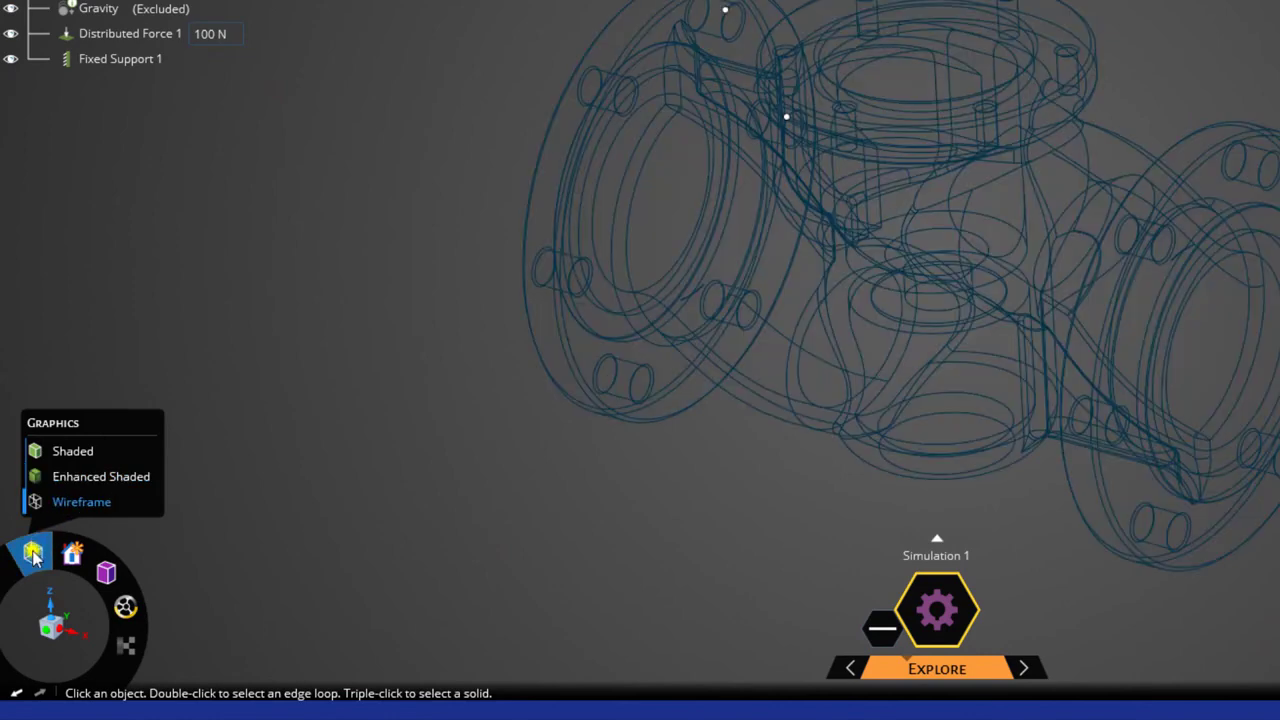
left_click(70, 451)
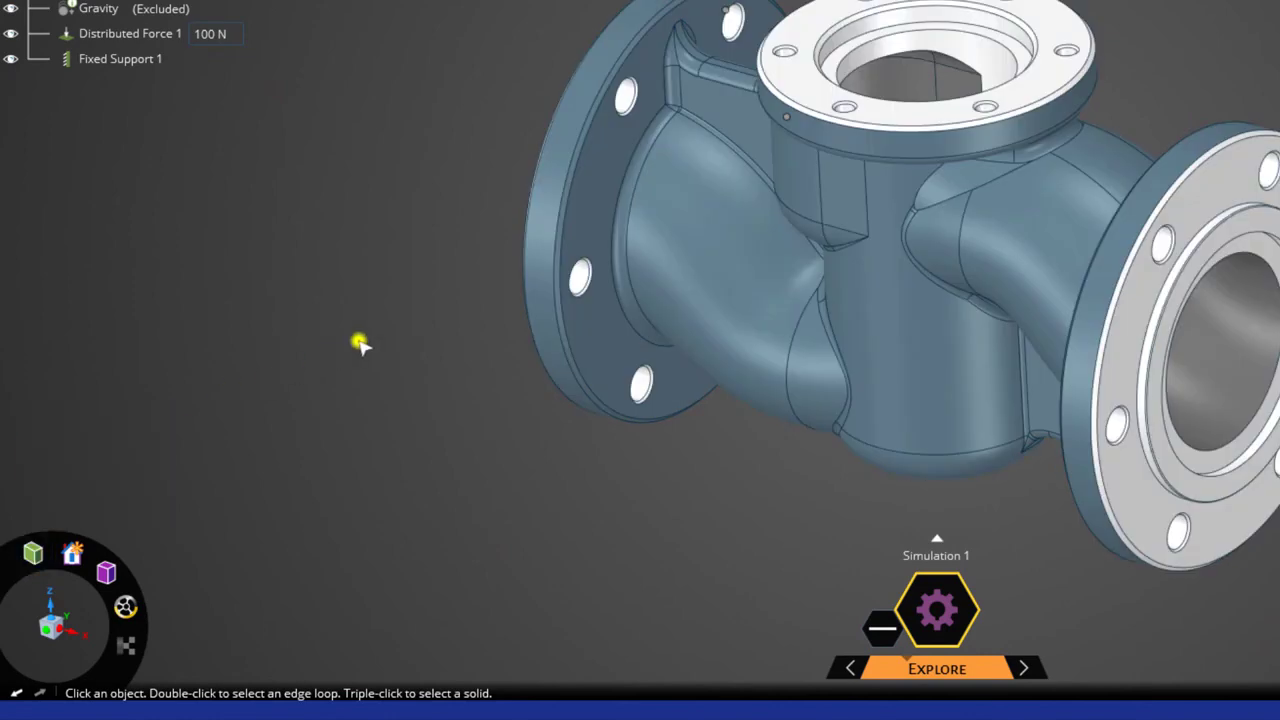